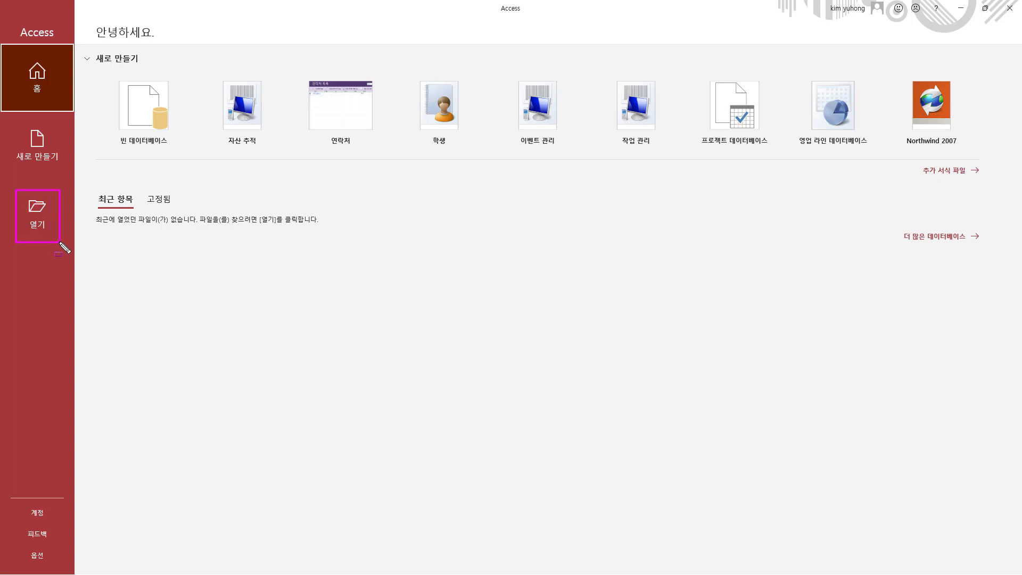
- Open the database 01테이블완성.accdb from the 길벗컴활1급총정리 > 액세스 > 기능 folder on drive C
click(31, 212)
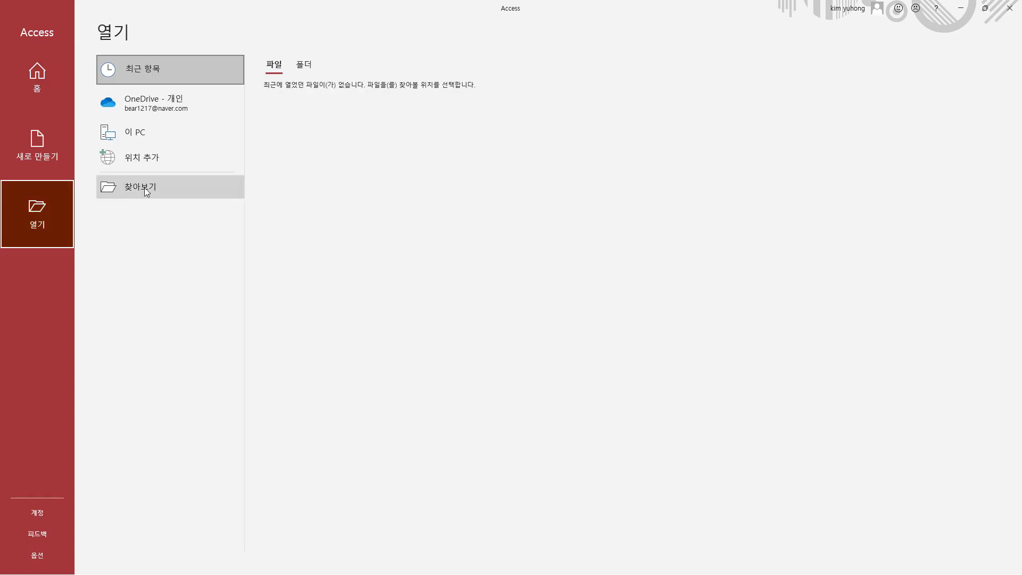
click(146, 191)
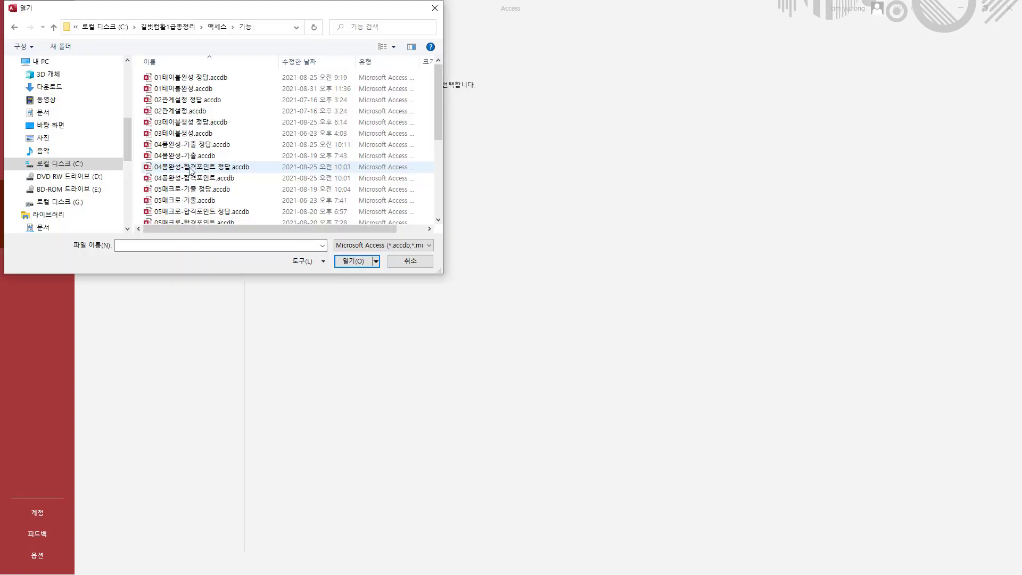
drag(117, 31, 251, 33)
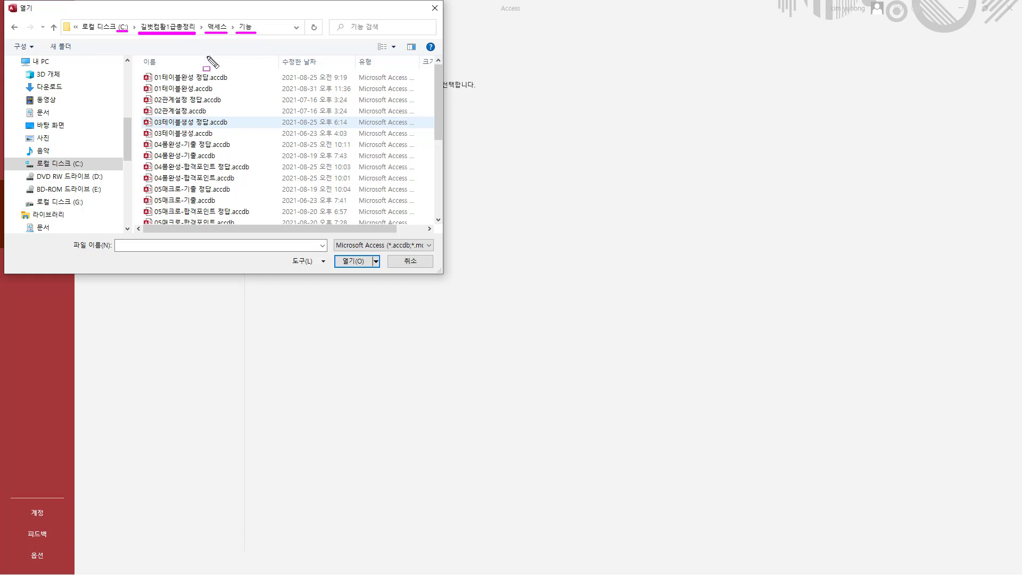
mouse_move(141, 67)
mouse_down()
mouse_move(250, 230)
mouse_move(261, 230)
mouse_up()
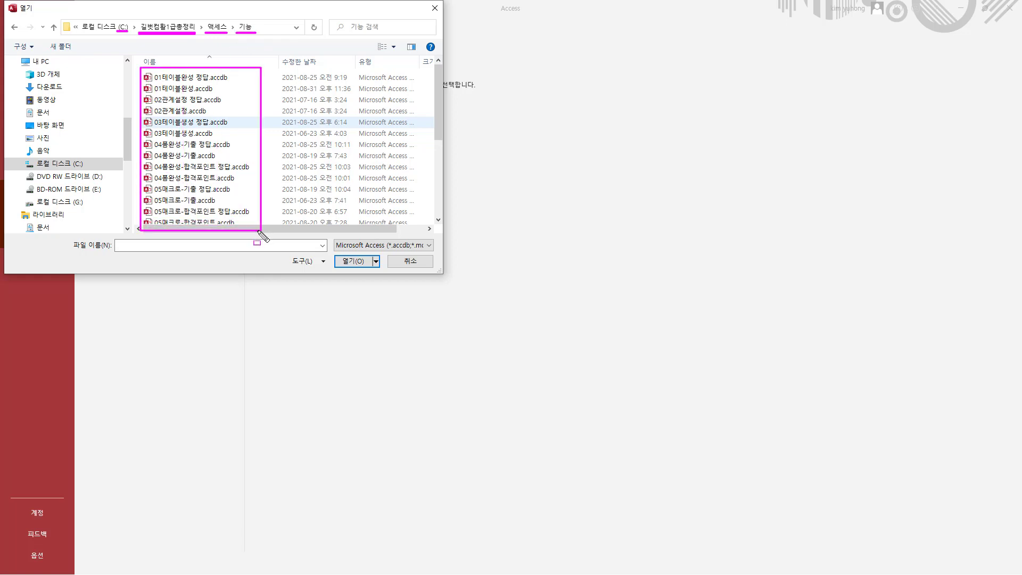
key(Escape)
click(200, 91)
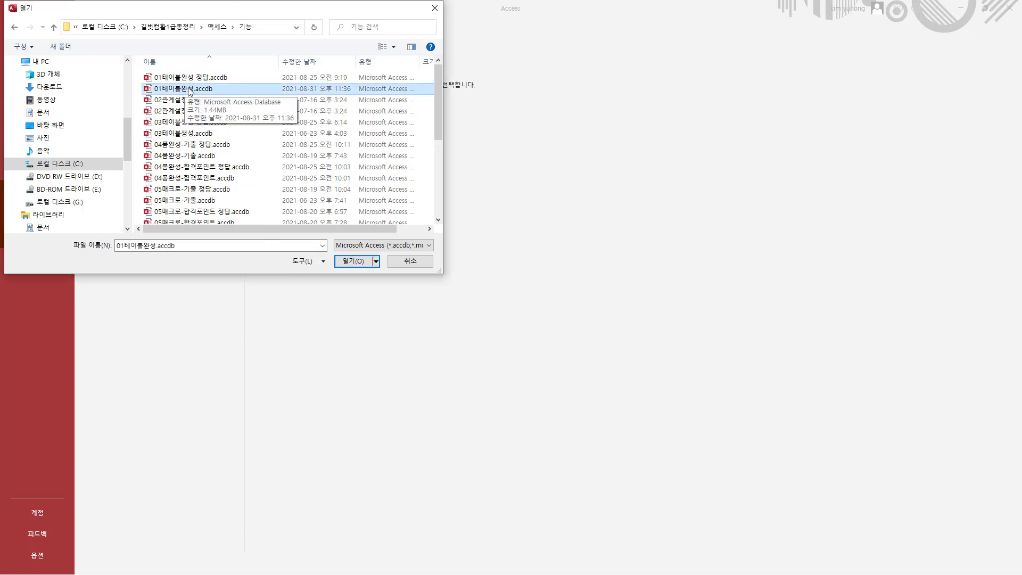
click(343, 261)
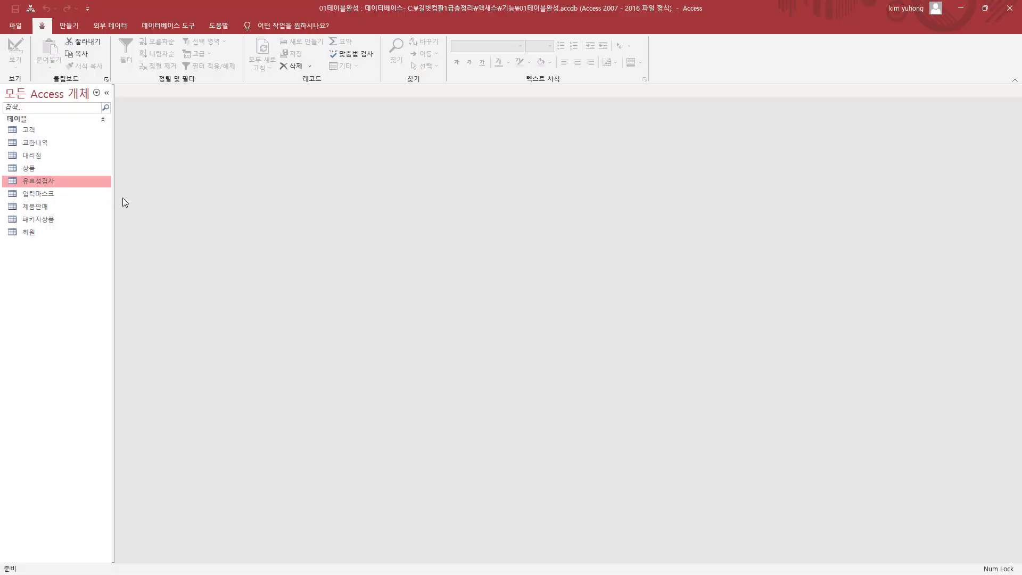
drag(1, 113, 74, 246)
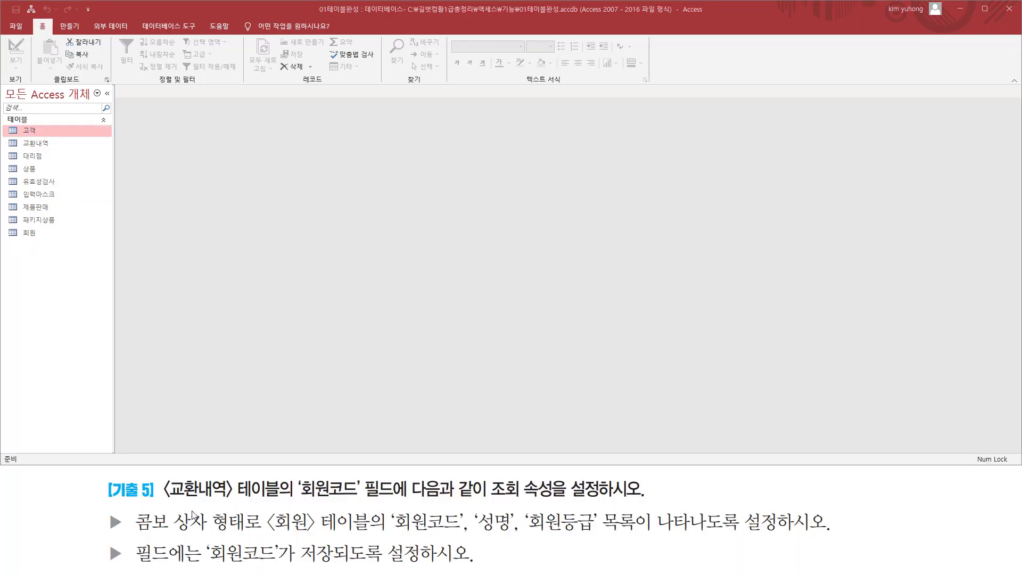
key(ctrl+shift+d)
drag(110, 502, 394, 499)
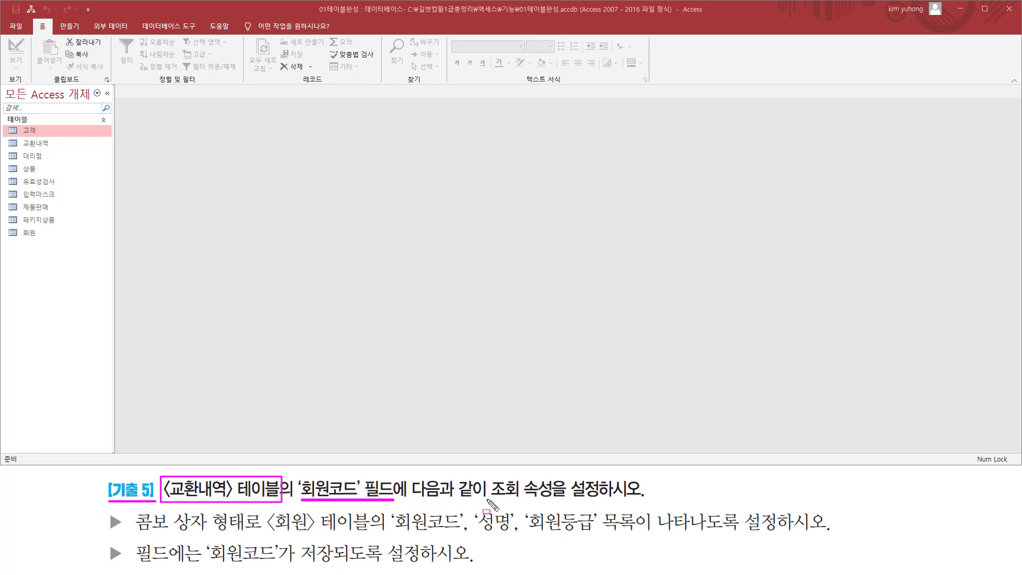
mouse_move(487, 501)
mouse_down()
mouse_move(556, 497)
mouse_move(558, 476)
mouse_move(652, 499)
mouse_up()
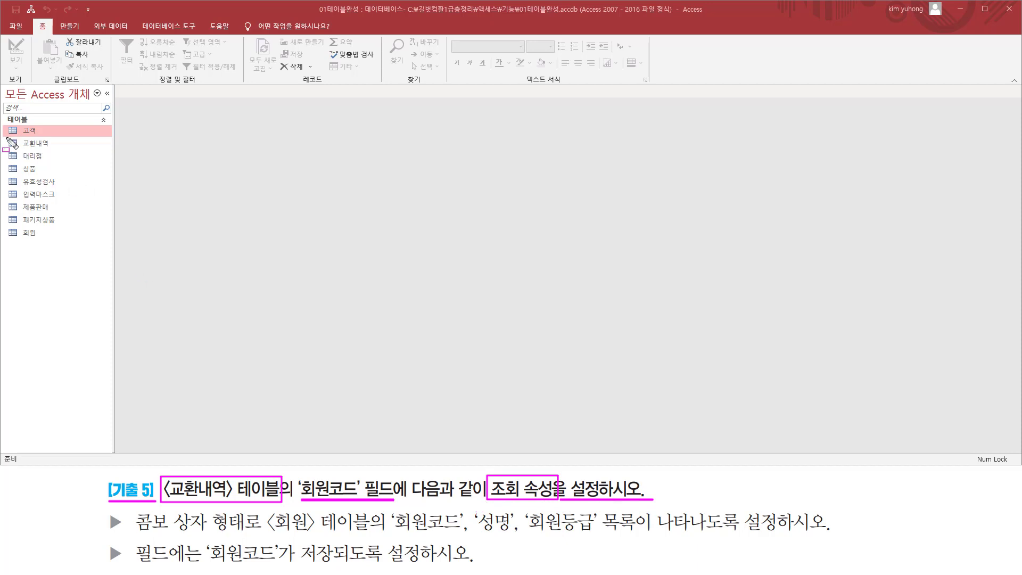
drag(6, 138, 63, 151)
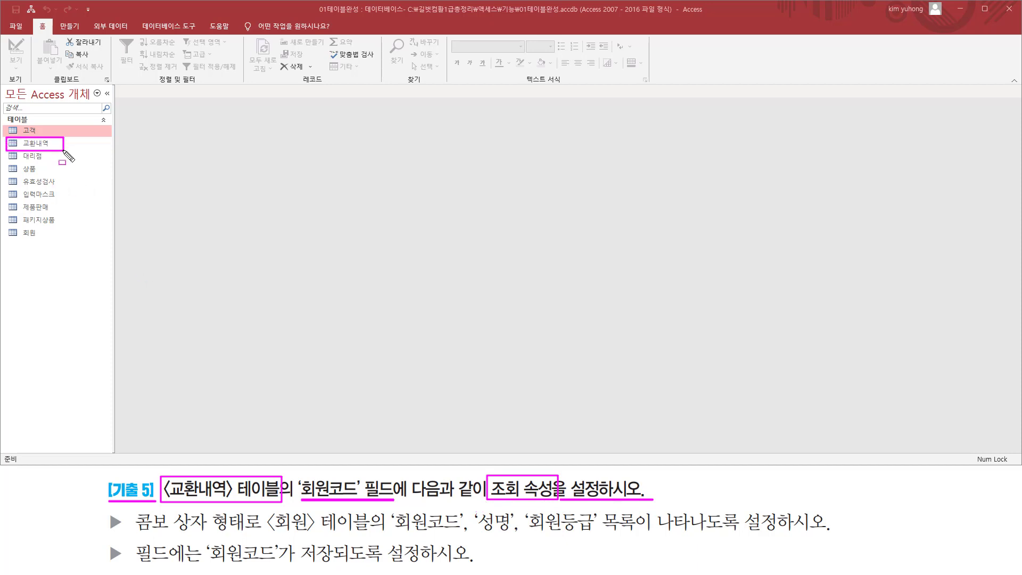
key(Escape)
- Open the 교환내역 table in Design View
click(45, 144)
right_click(45, 142)
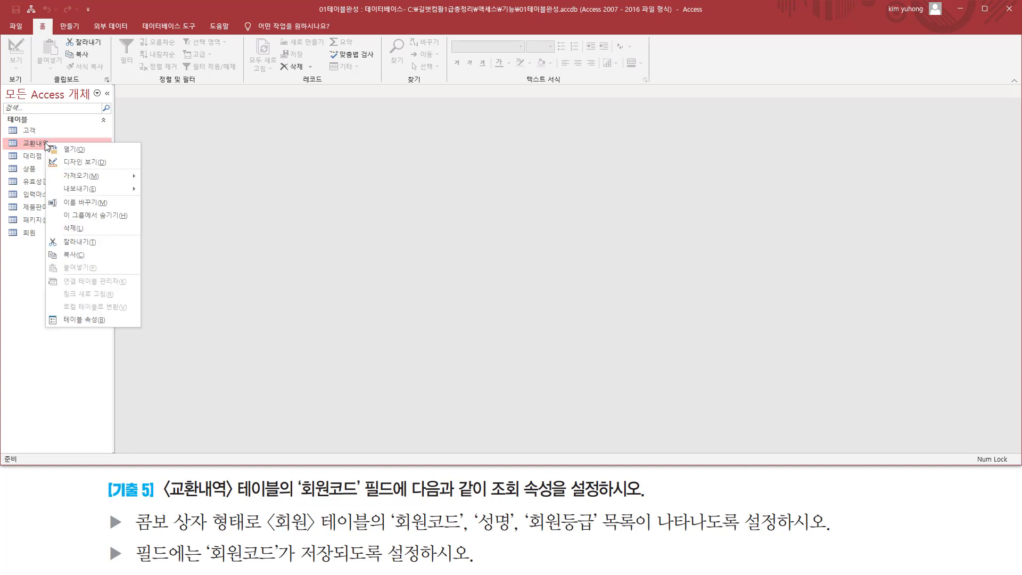
click(69, 161)
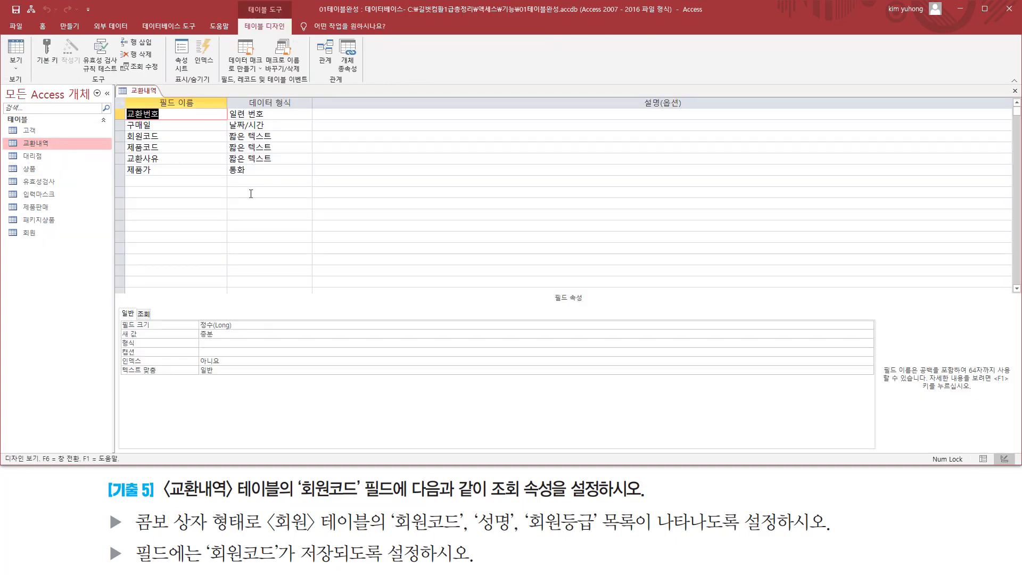
key(ctrl+shift+d)
mouse_move(294, 499)
mouse_down()
mouse_move(392, 499)
mouse_move(392, 475)
mouse_up()
drag(485, 497, 564, 497)
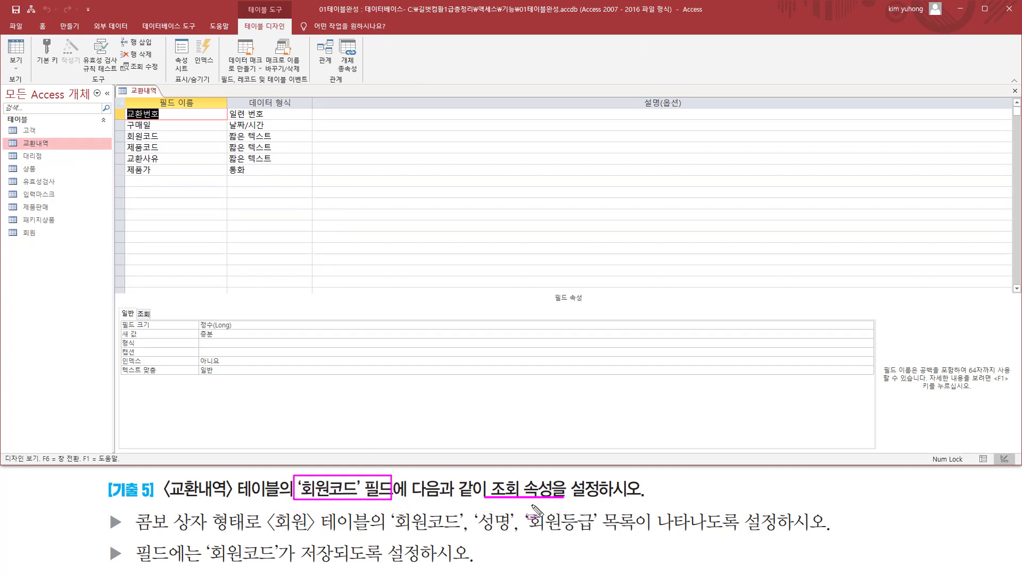
mouse_move(133, 506)
mouse_down()
mouse_move(139, 519)
mouse_move(245, 537)
mouse_up()
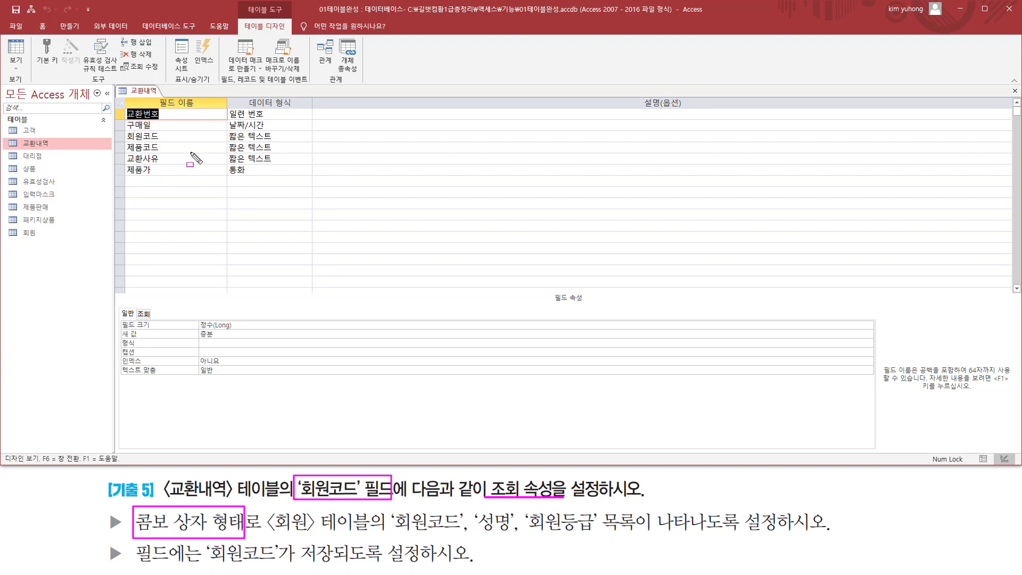
key(Escape)
- Set the 컨트롤 표시 lookup property of the 회원코드 field to 콤보 상자
click(171, 137)
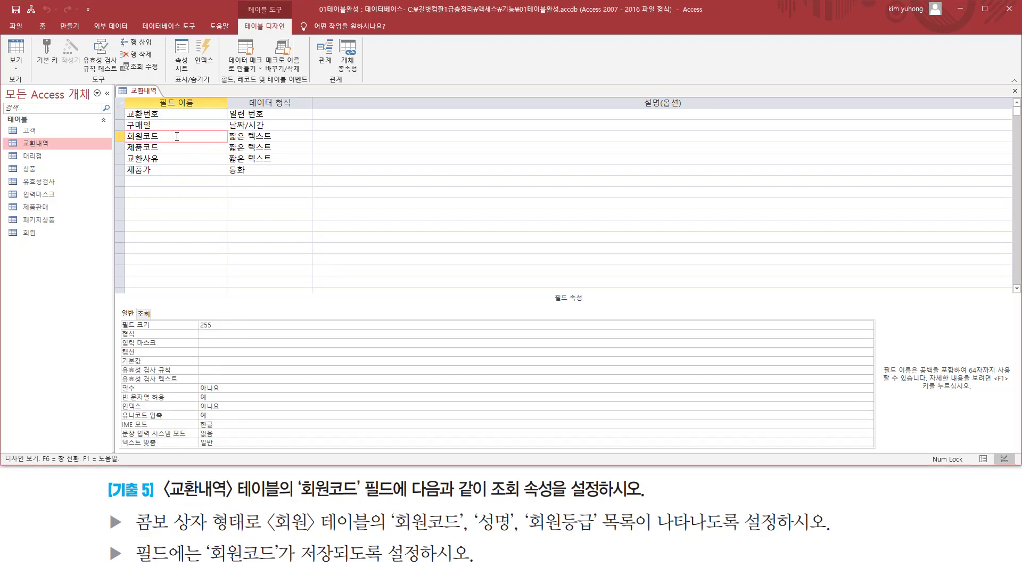
drag(126, 142, 176, 142)
drag(301, 473, 401, 504)
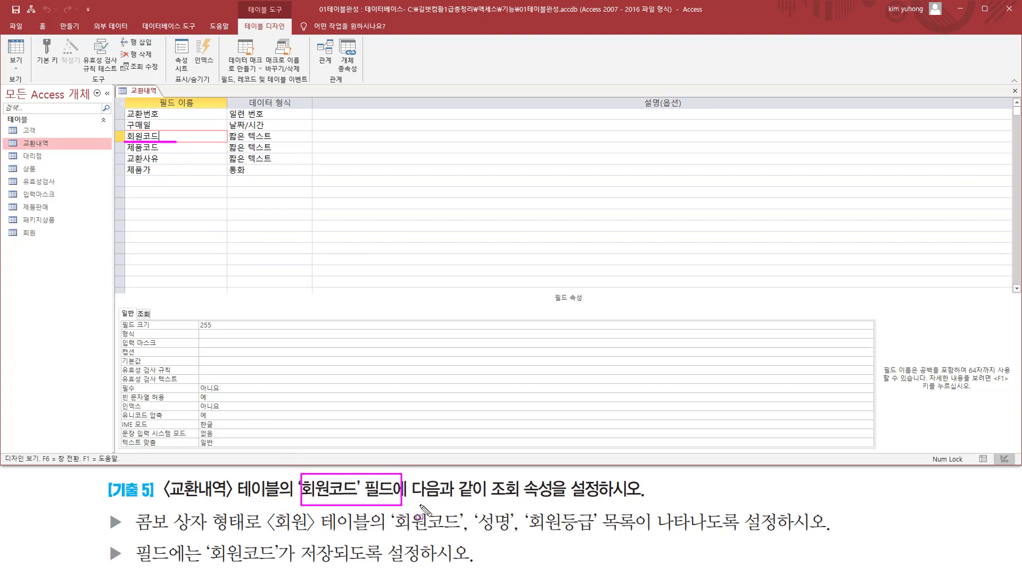
drag(484, 501, 556, 501)
key(Escape)
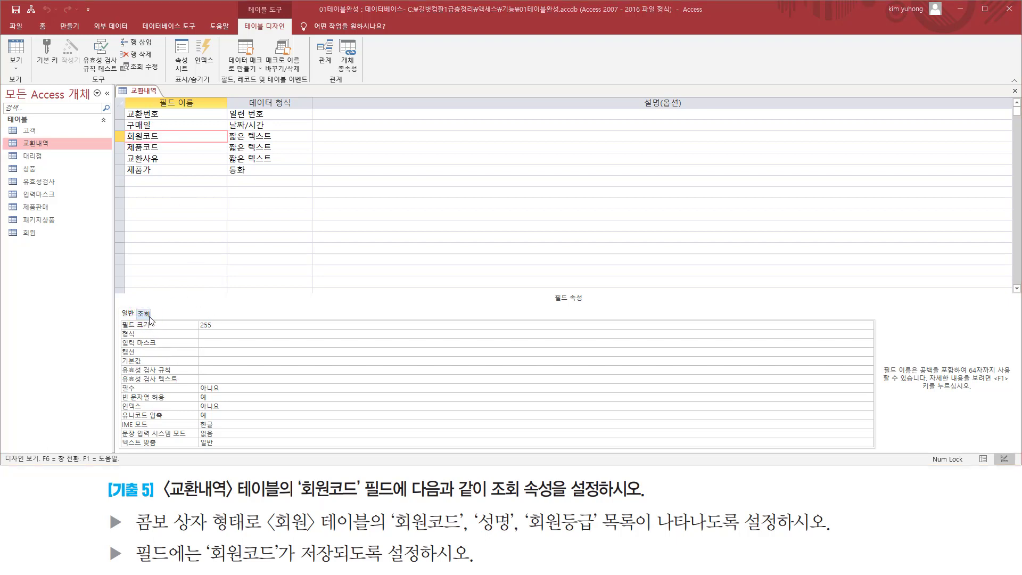
click(144, 314)
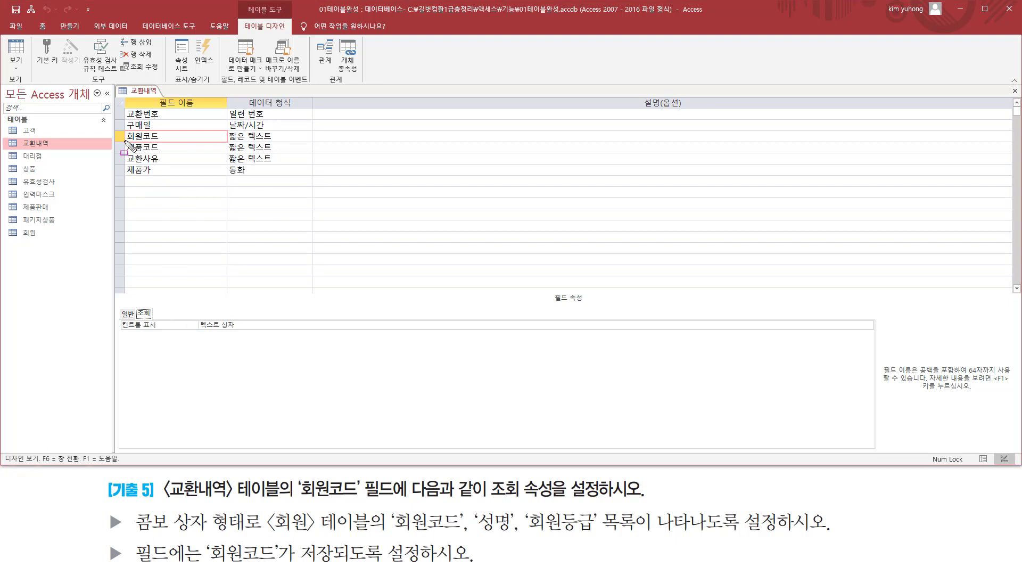
drag(125, 140, 165, 140)
drag(197, 330, 247, 330)
drag(136, 517, 248, 533)
key(Escape)
click(411, 325)
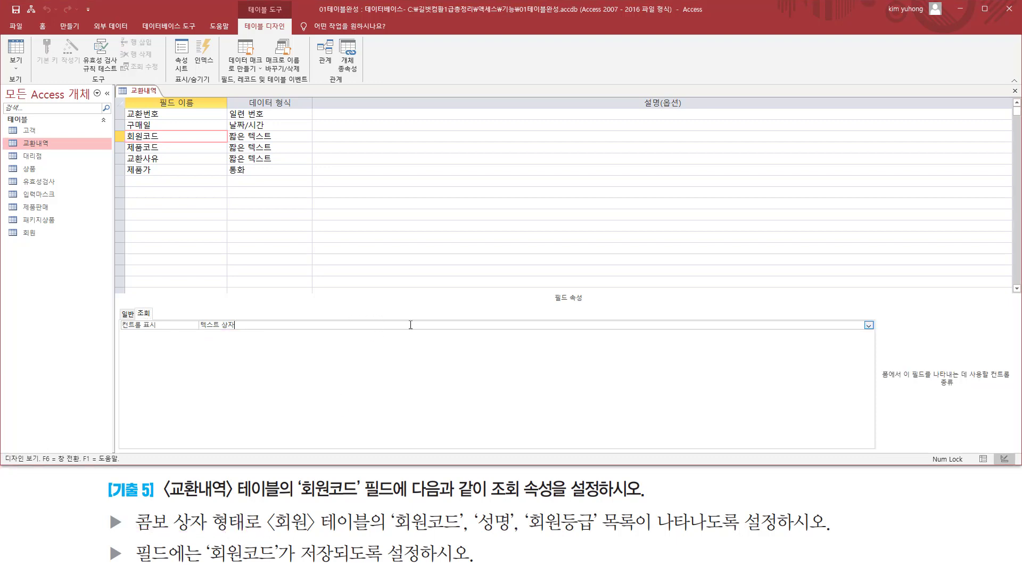
click(868, 325)
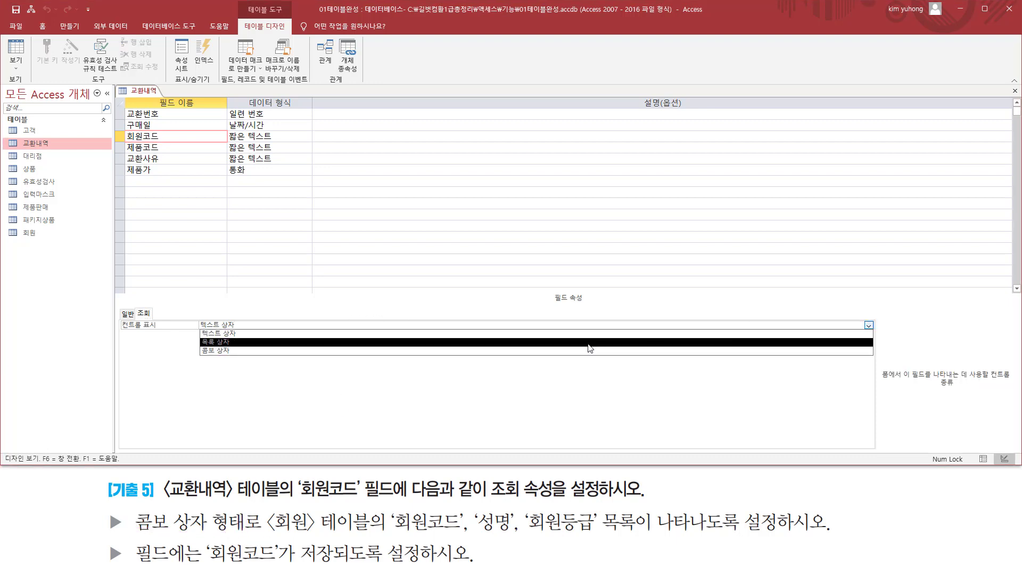
click(441, 356)
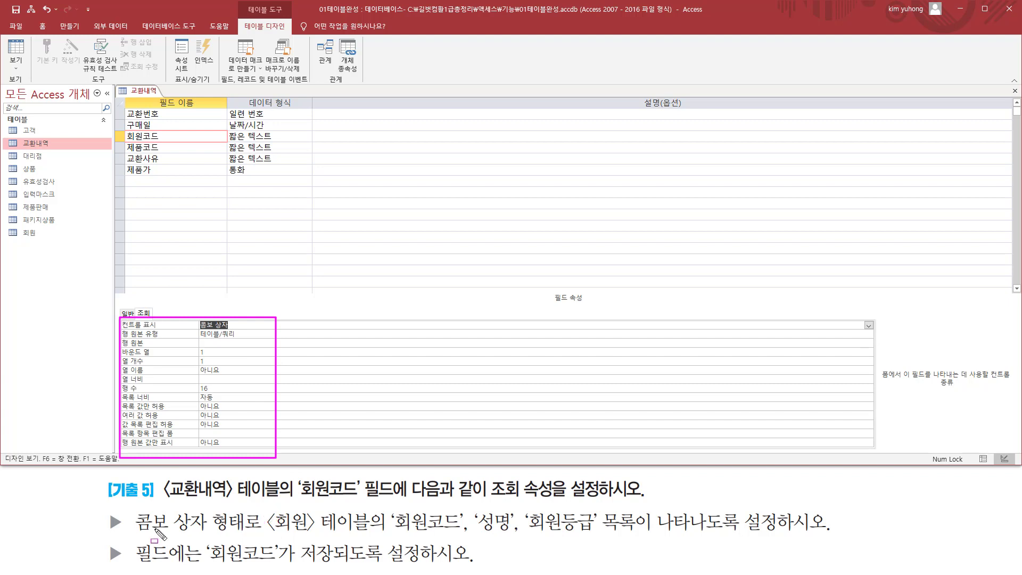
drag(137, 531, 601, 535)
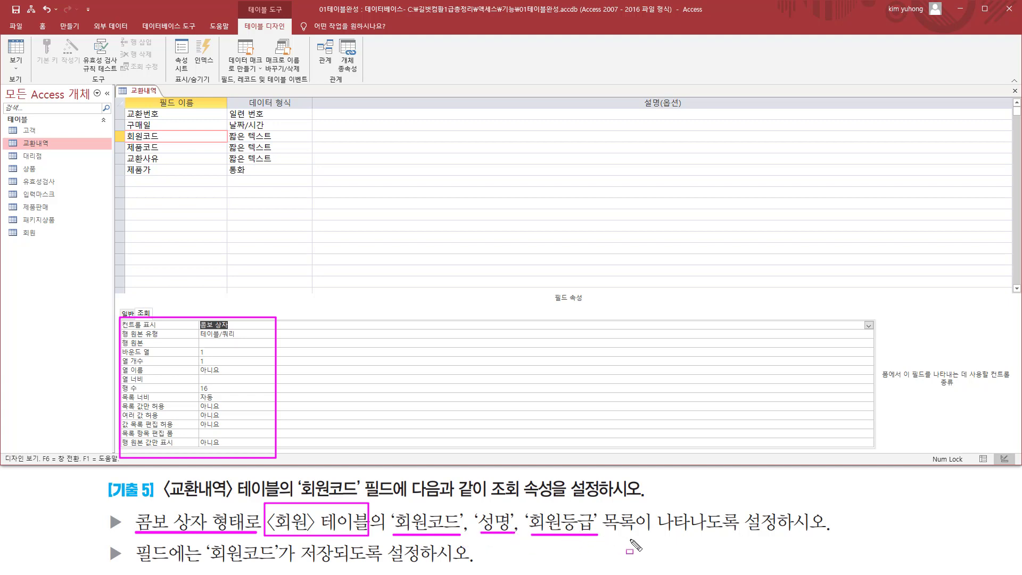
mouse_move(602, 509)
mouse_down()
mouse_move(822, 526)
mouse_move(821, 538)
mouse_up()
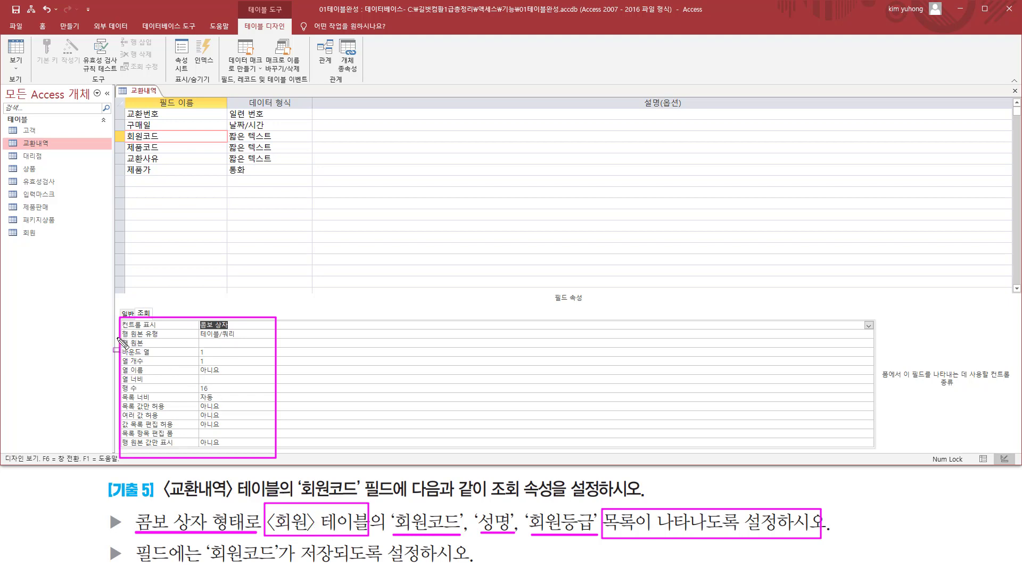
drag(120, 337, 233, 337)
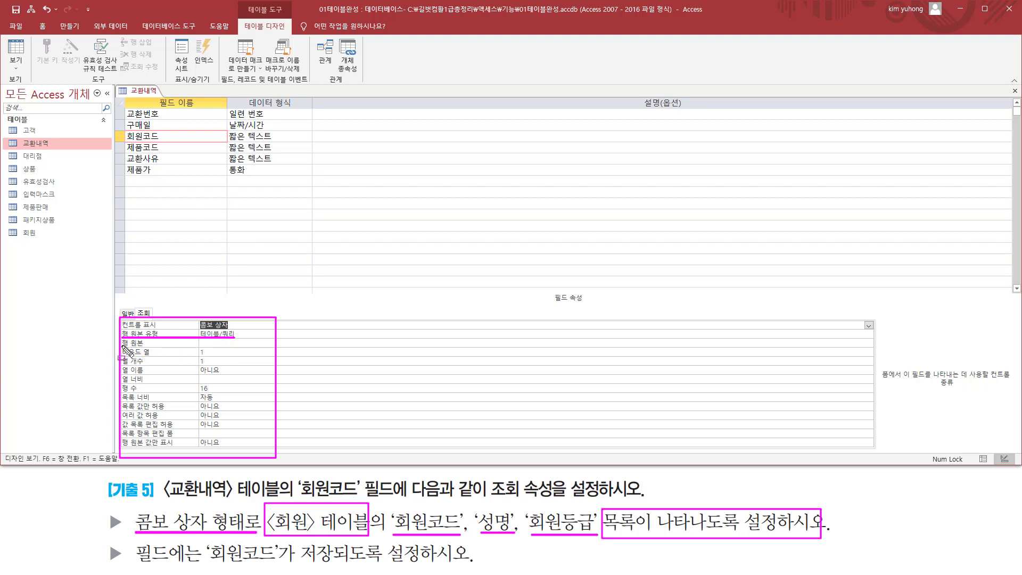
drag(123, 345, 143, 347)
key(Escape)
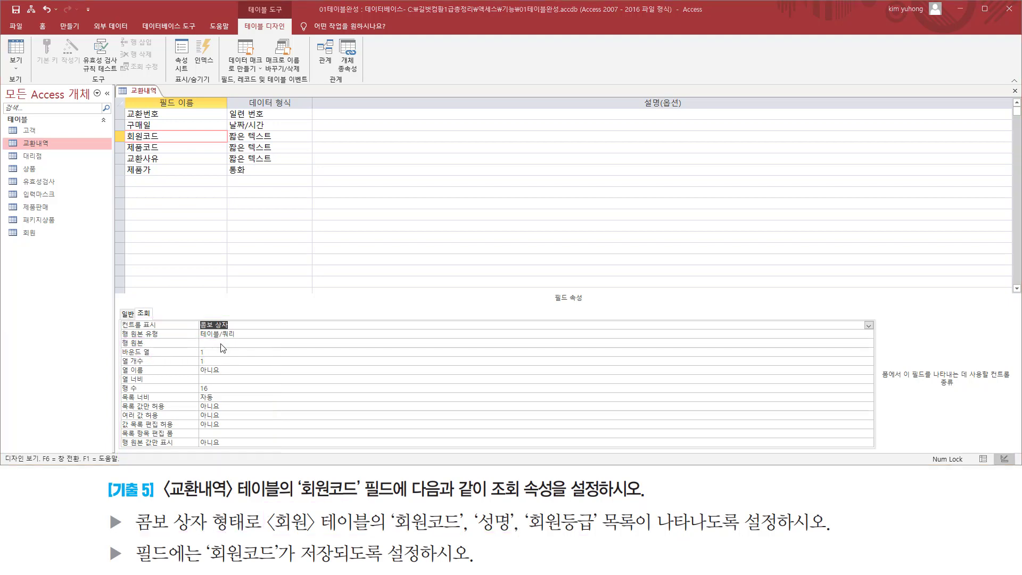
- Open the query builder for the 행 원본 lookup property of the 회원코드 field
click(224, 343)
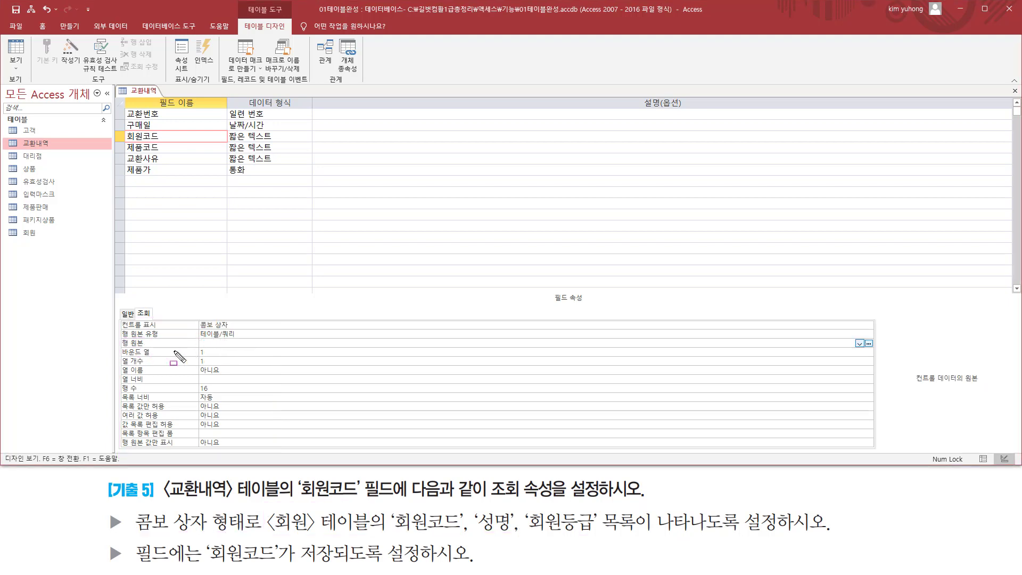
drag(123, 346, 879, 349)
key(Escape)
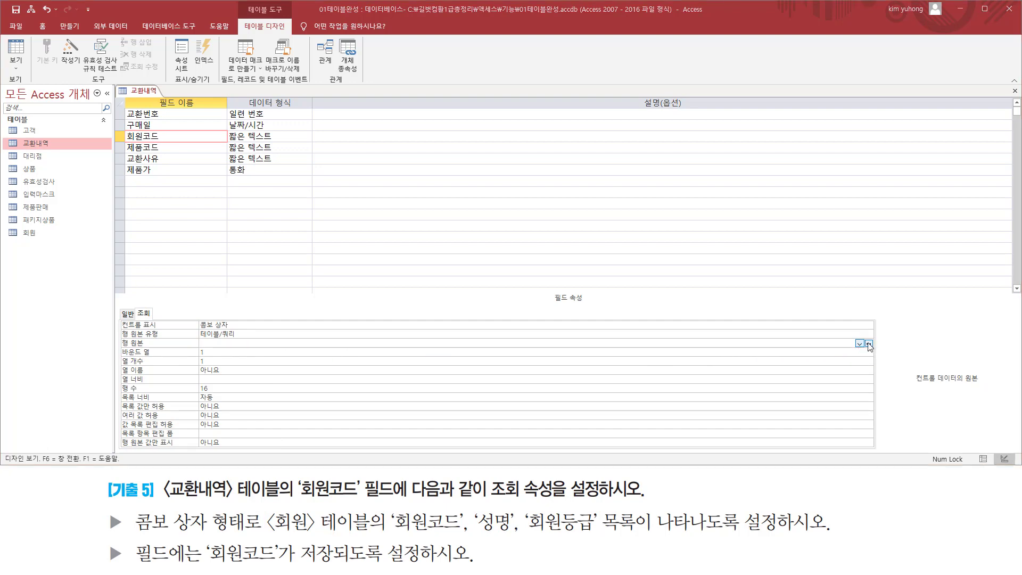
click(869, 344)
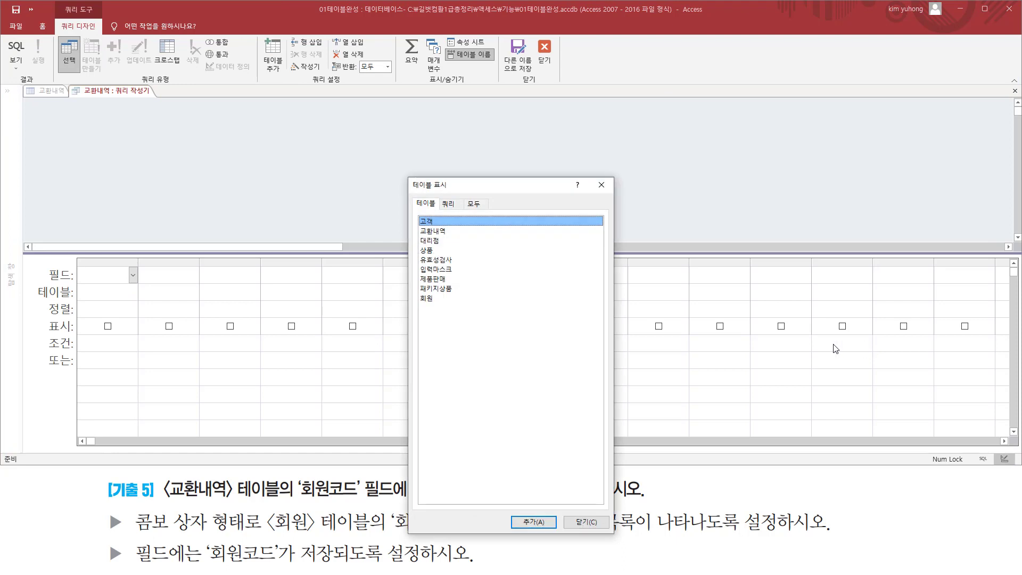
- Add the 회원 table to the row source query
drag(524, 193, 546, 104)
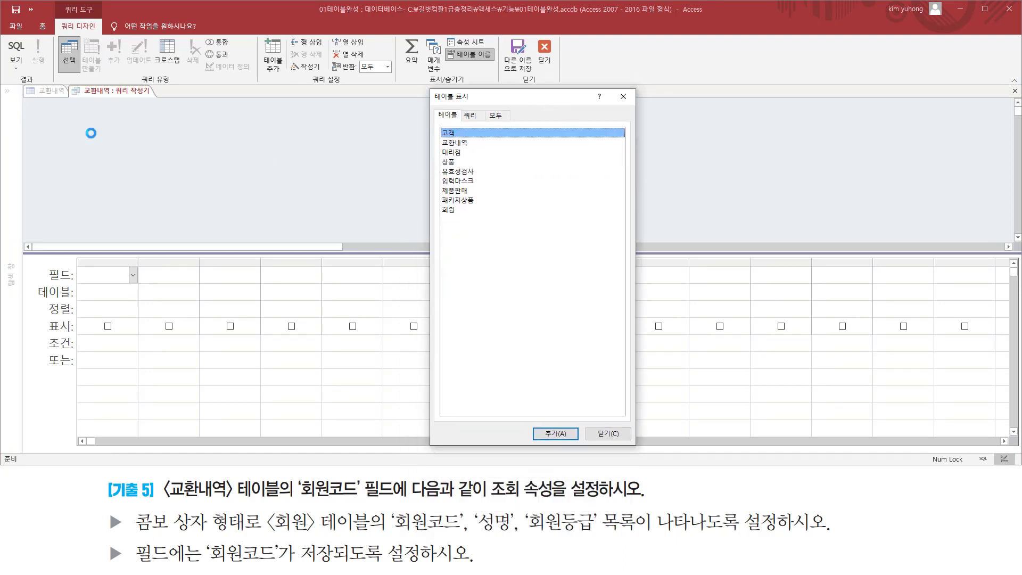
drag(82, 97, 147, 98)
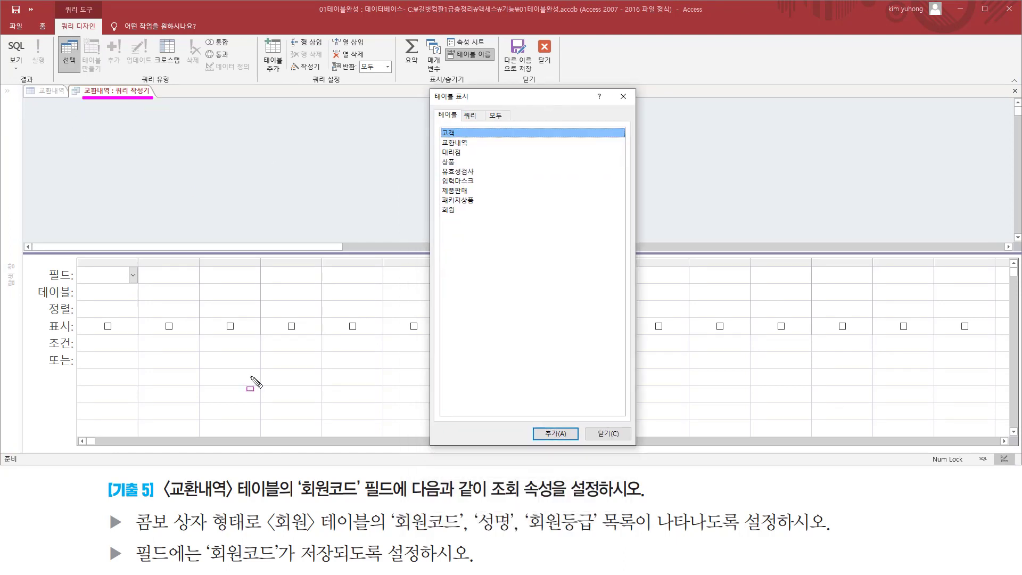
drag(265, 506, 371, 536)
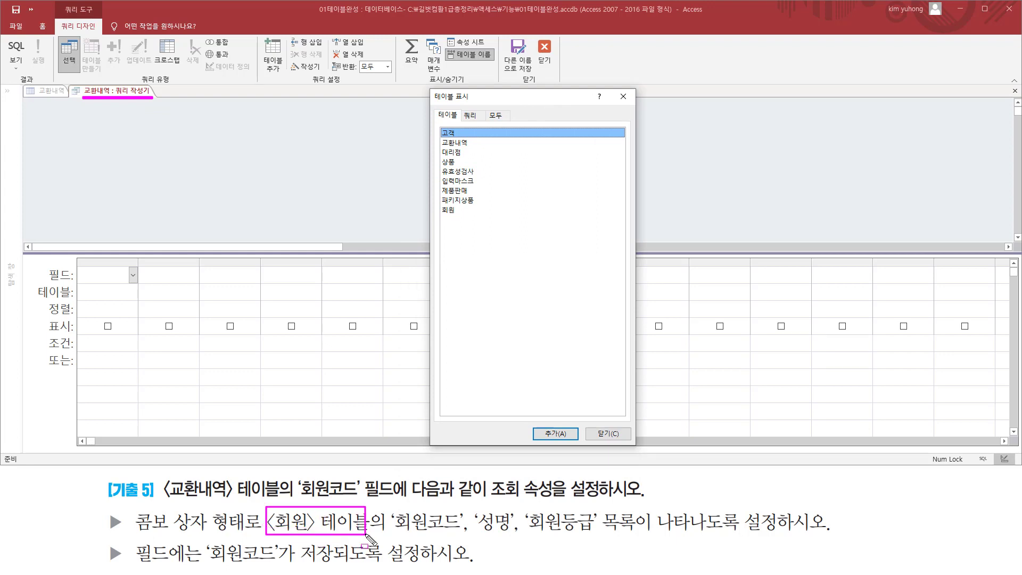
key(Escape)
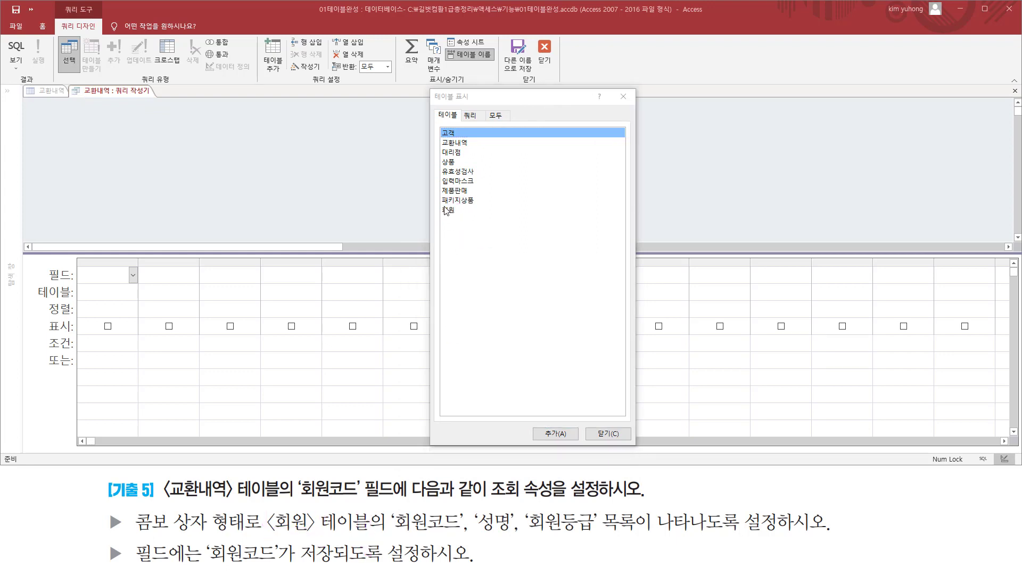
click(448, 210)
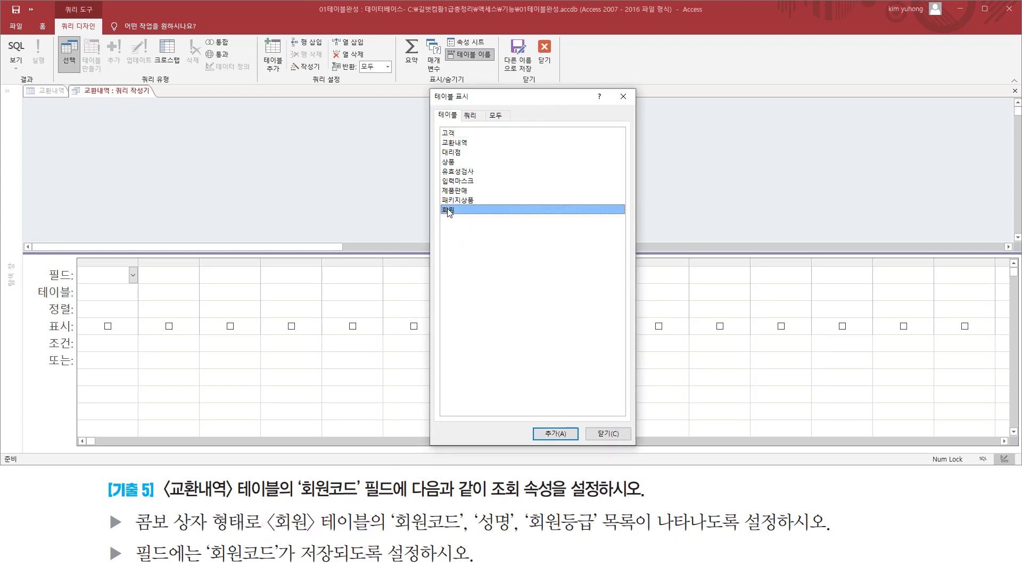
double_click(454, 211)
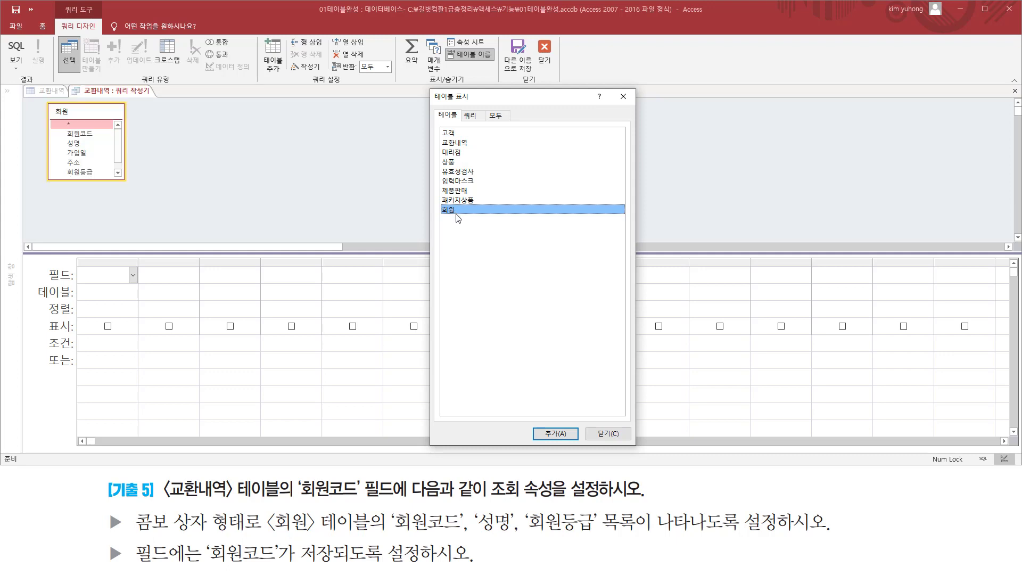
drag(446, 208, 466, 212)
drag(46, 102, 134, 184)
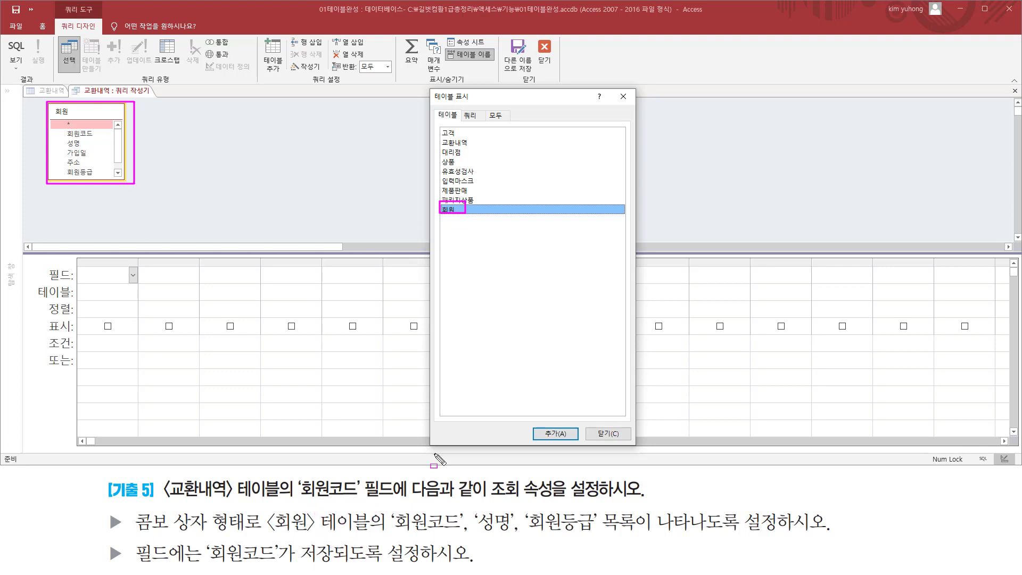
- Close the 테이블 표시 dialog of the row source query
mouse_move(424, 85)
mouse_down()
mouse_move(548, 513)
mouse_move(643, 453)
mouse_up()
drag(594, 426, 628, 446)
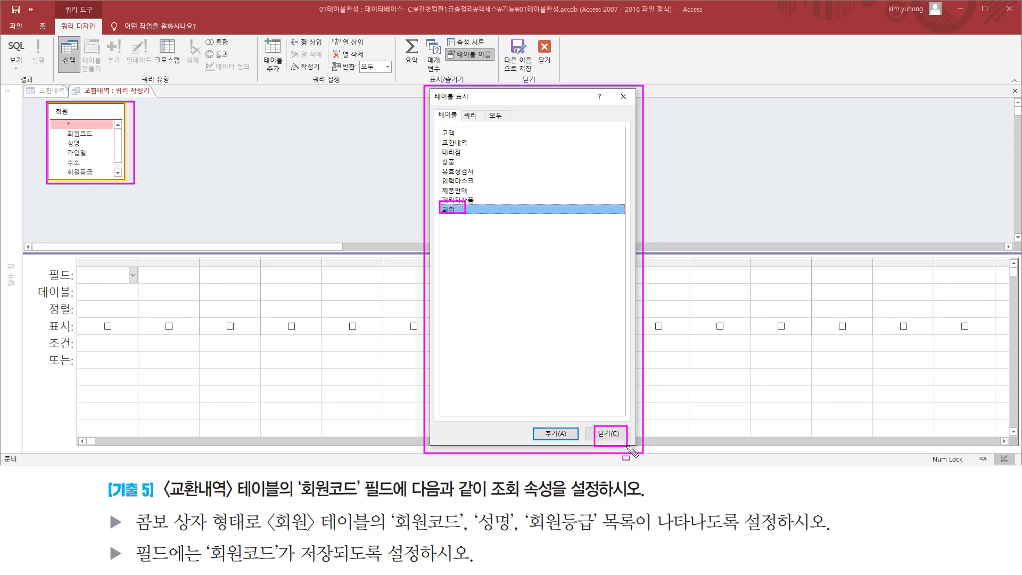
click(607, 433)
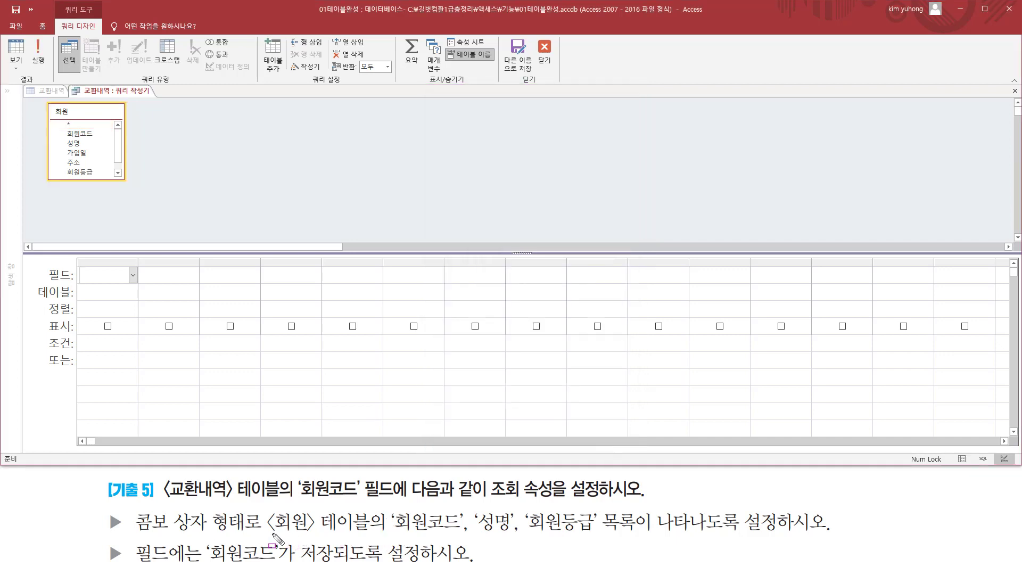
- Add the 회원코드, 성명 and 회원등급 fields of the 회원 table, in that order, to the query's output columns
drag(273, 532, 603, 539)
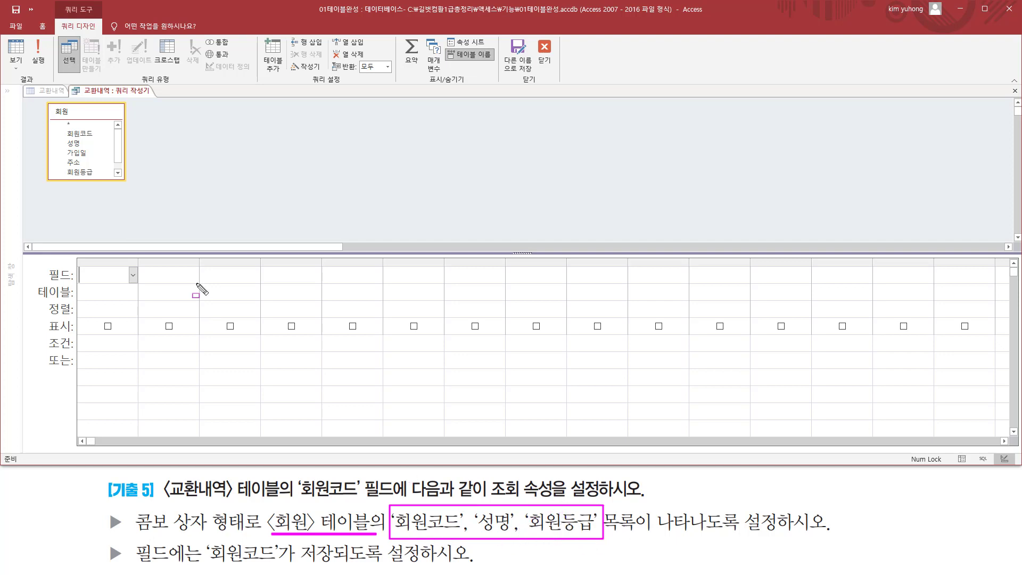
key(Escape)
click(89, 137)
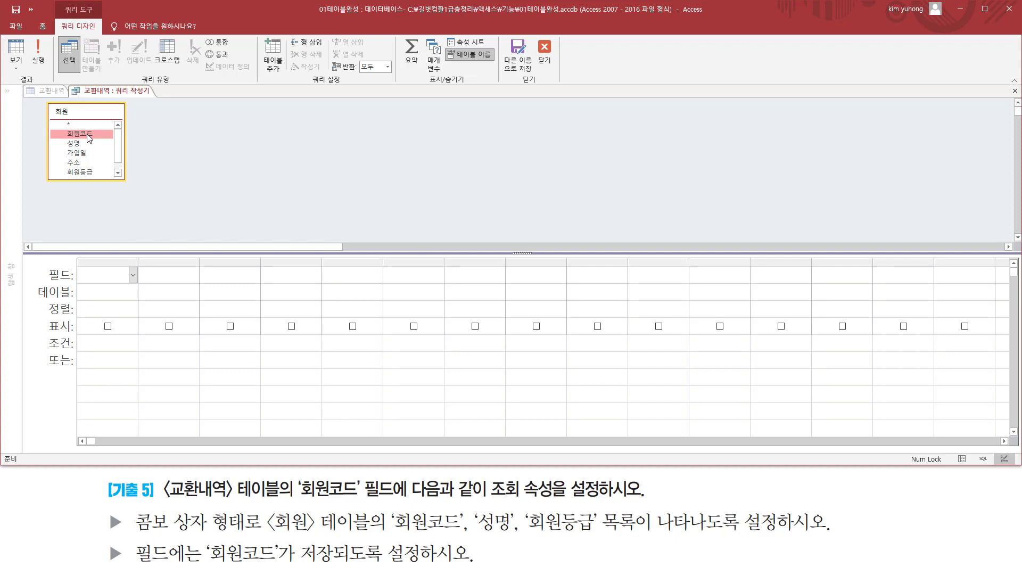
double_click(89, 137)
click(76, 145)
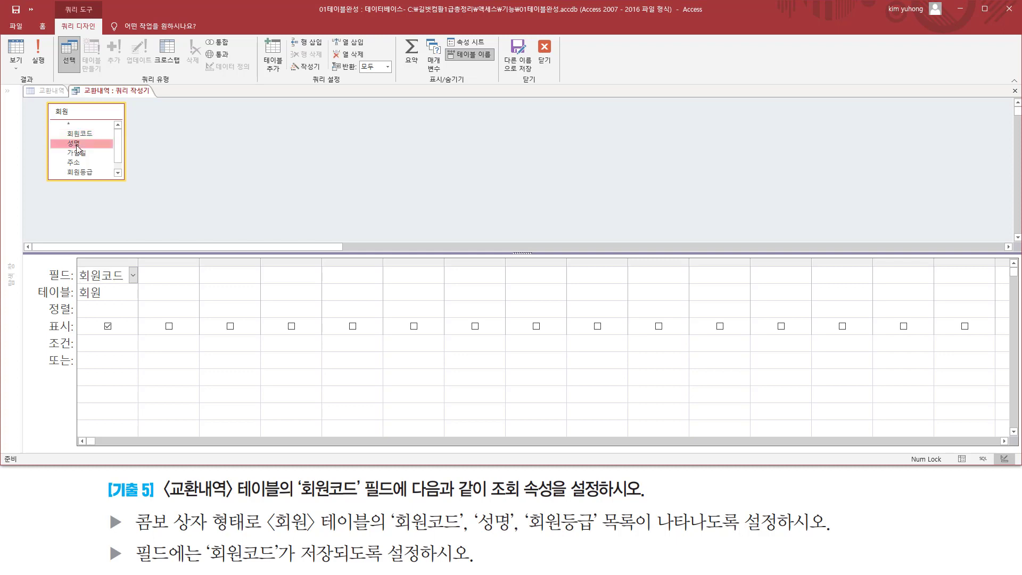
double_click(77, 146)
click(100, 170)
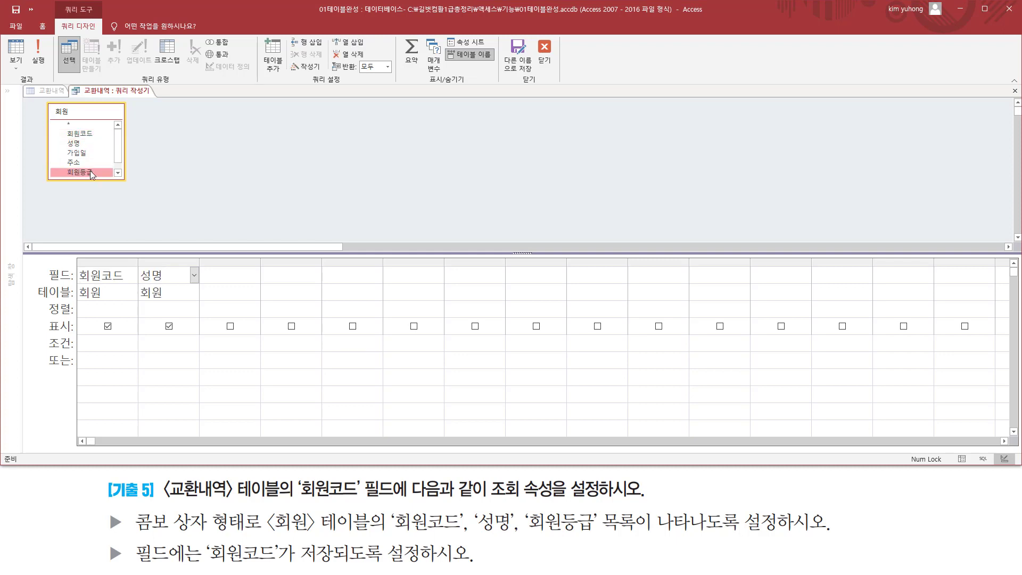
double_click(100, 171)
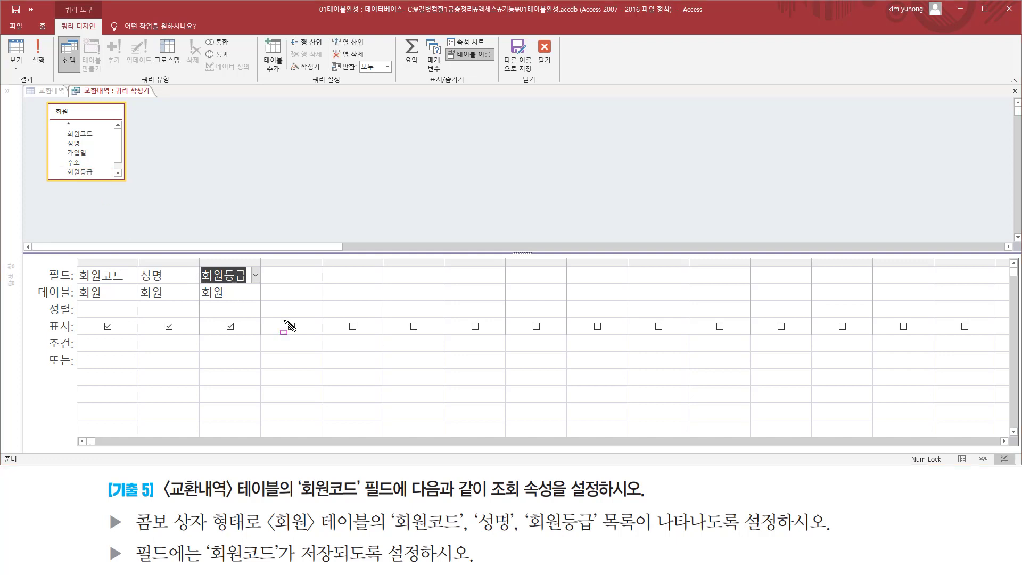
drag(393, 533, 585, 532)
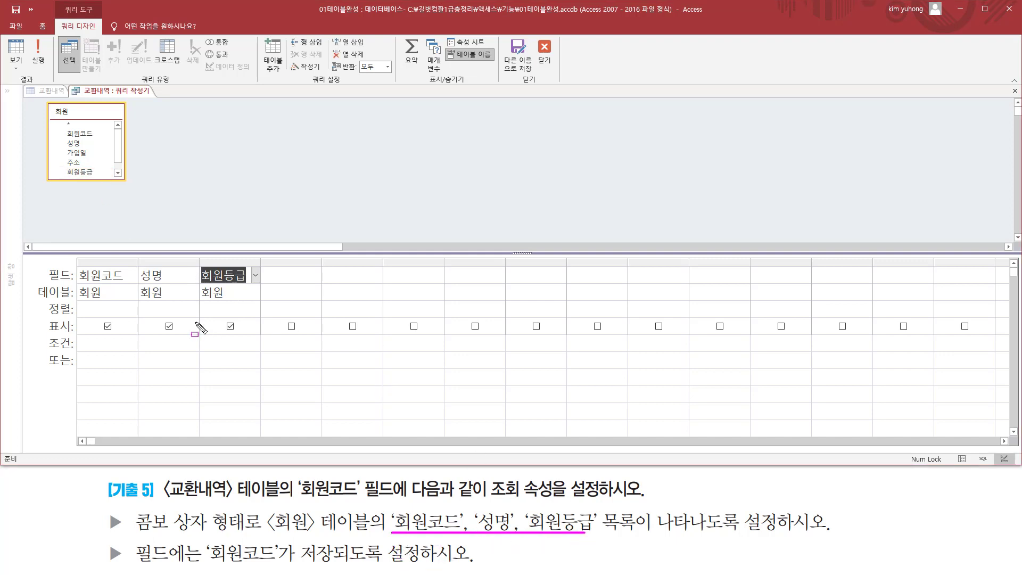
drag(91, 285, 262, 307)
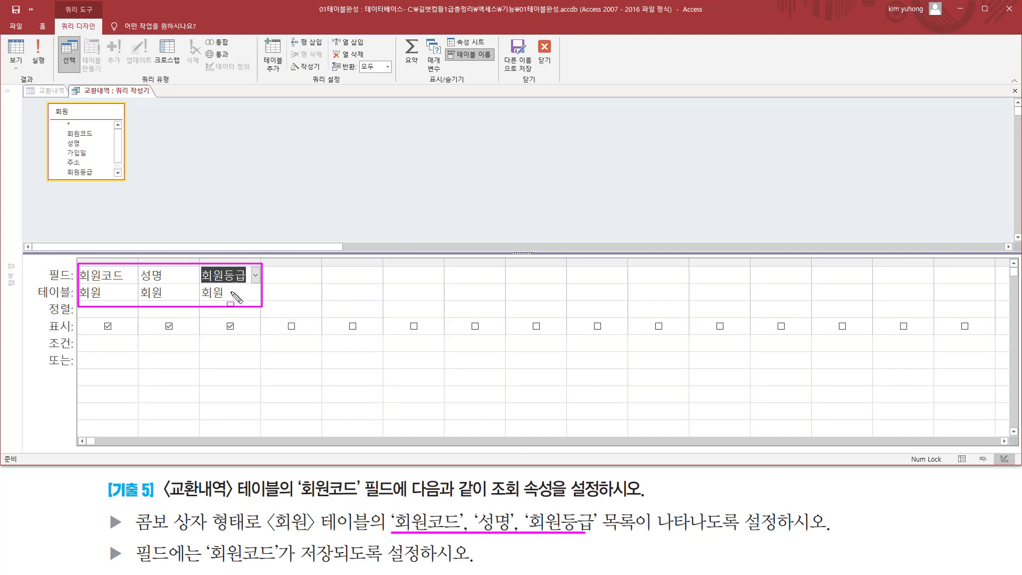
drag(133, 565, 425, 565)
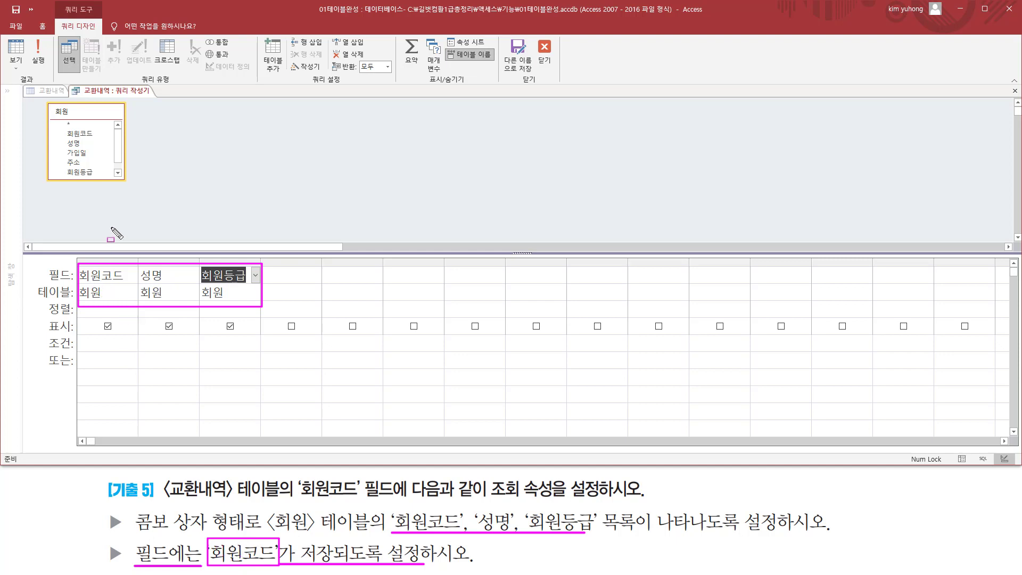
drag(112, 228, 114, 322)
drag(140, 266, 186, 304)
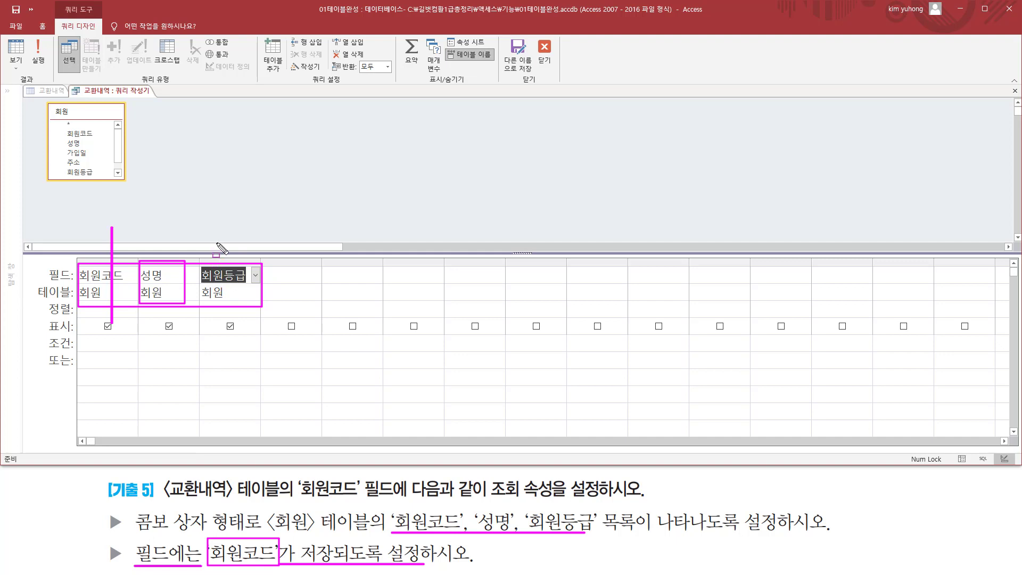
drag(206, 252, 245, 314)
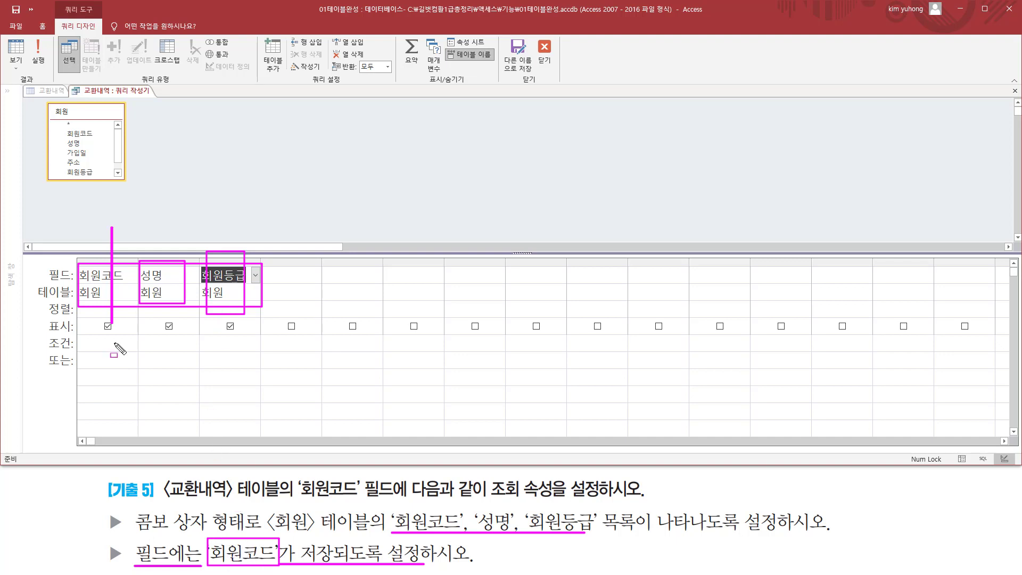
drag(79, 265, 131, 305)
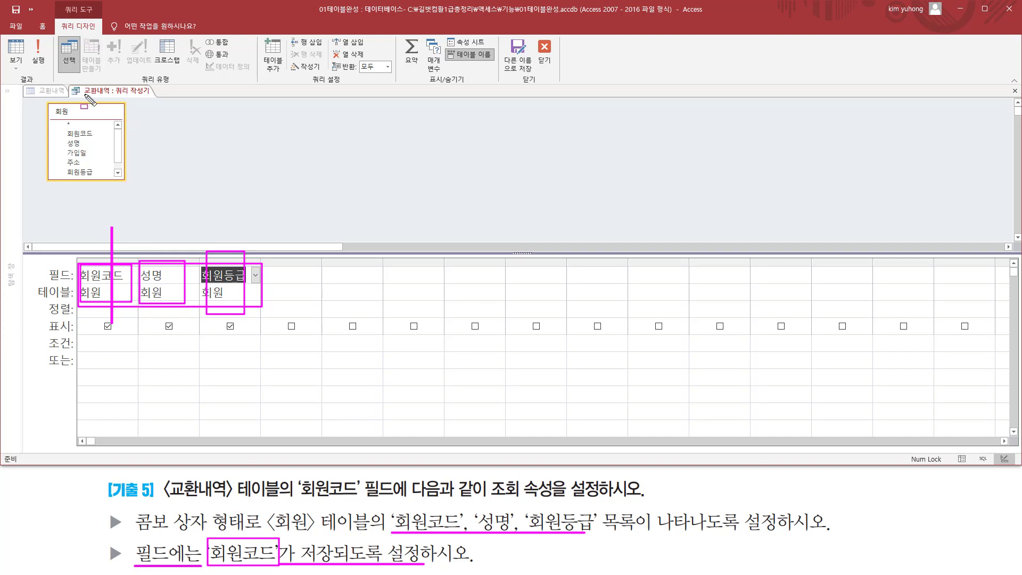
drag(84, 94, 154, 94)
drag(536, 37, 561, 88)
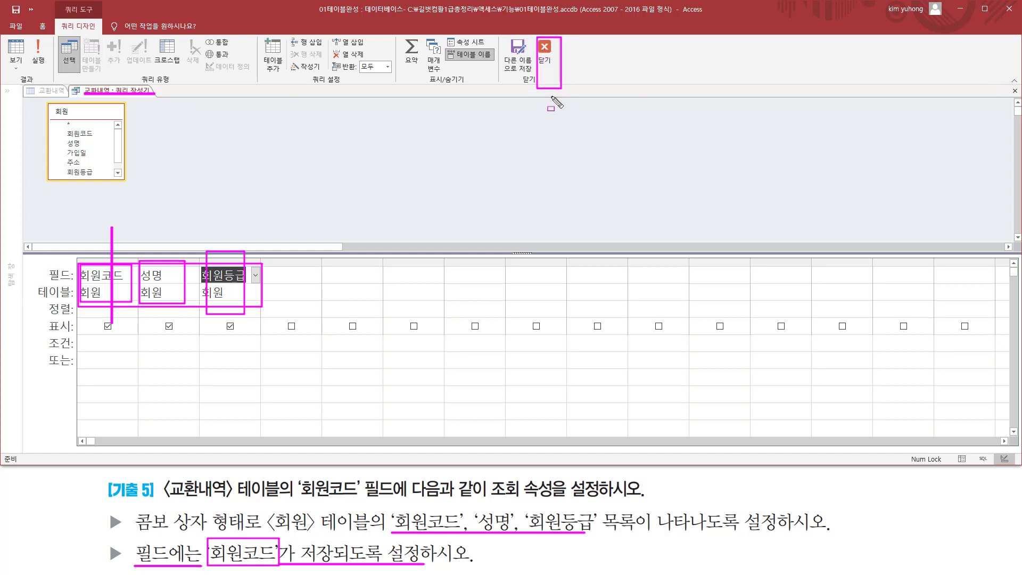
- Close the query builder, saving the SQL statement into the 행 원본 property of the 회원코드 field
key(Escape)
click(544, 51)
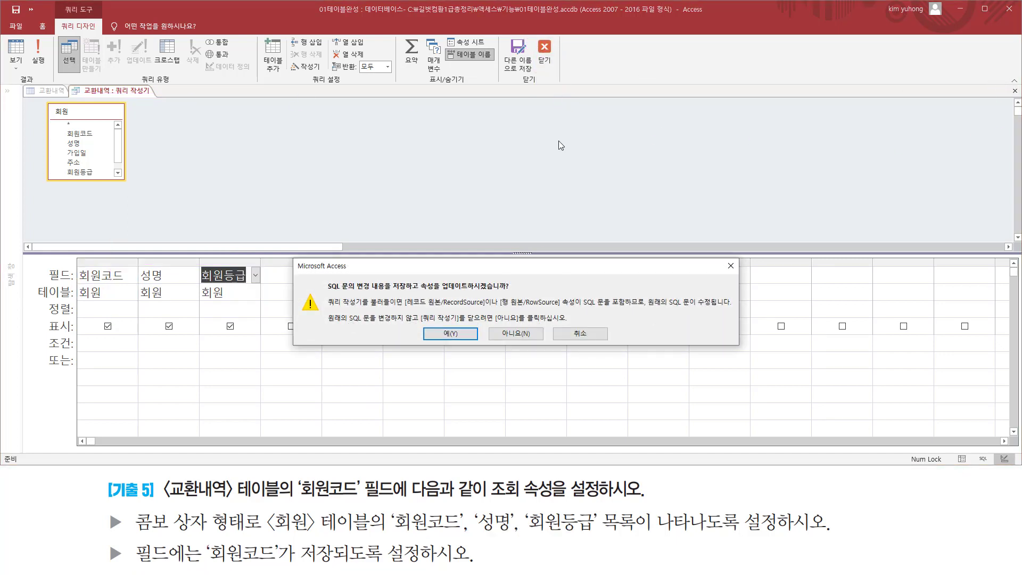
key(ctrl+shift+d)
mouse_move(323, 302)
mouse_down()
mouse_move(362, 292)
mouse_move(510, 291)
mouse_up()
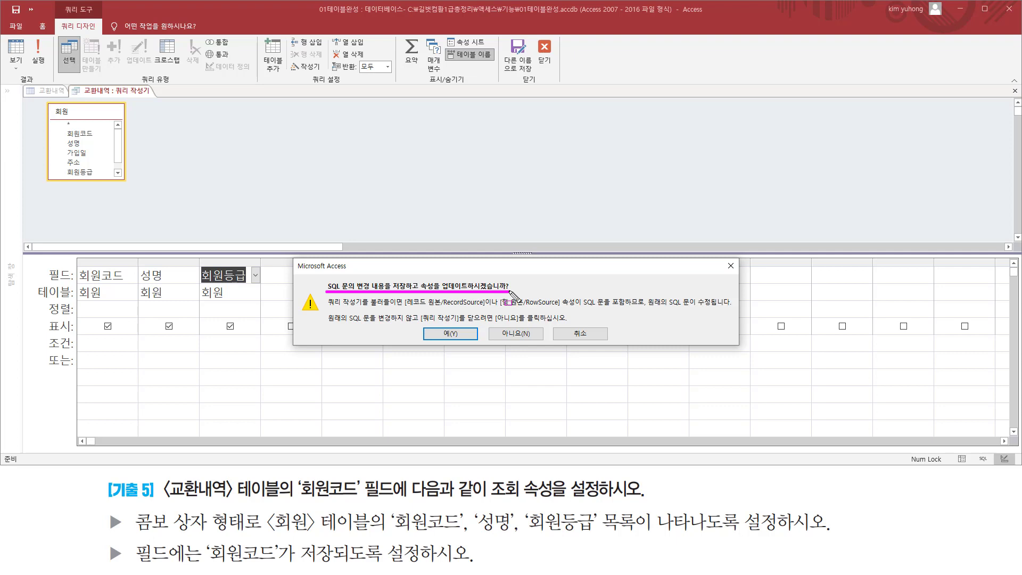
drag(435, 327, 466, 341)
key(Escape)
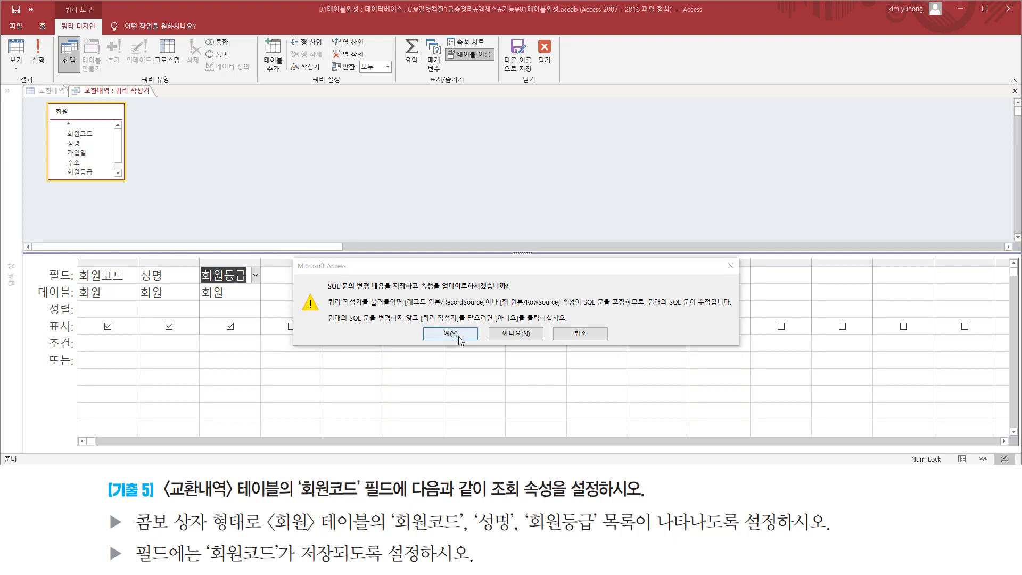
click(450, 333)
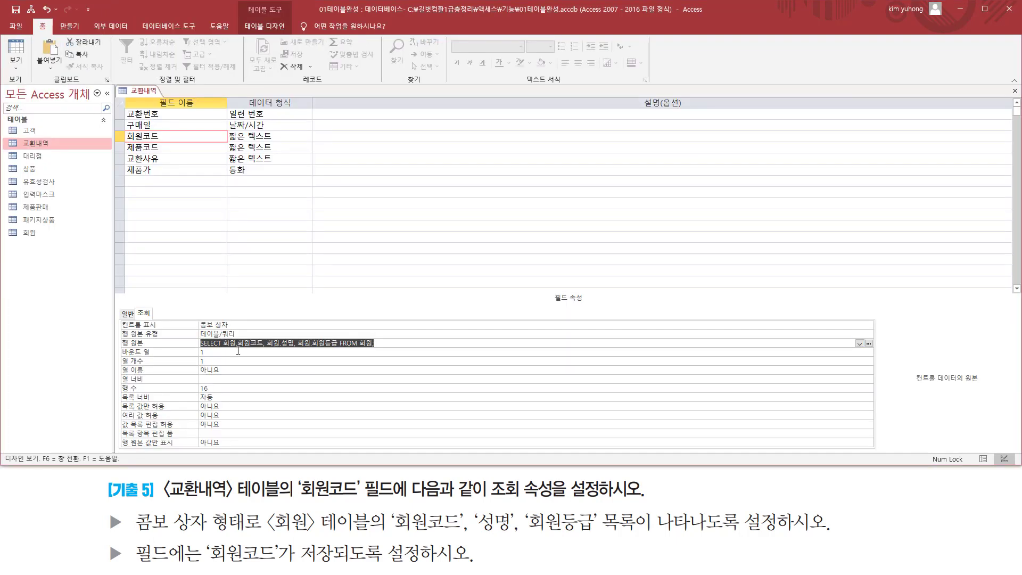
drag(123, 349, 394, 349)
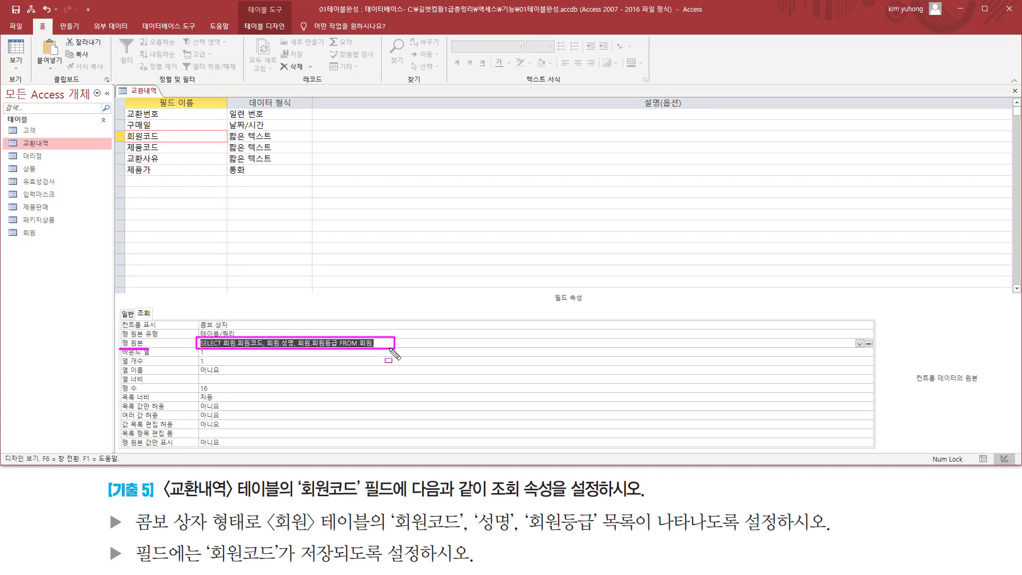
drag(210, 563, 439, 565)
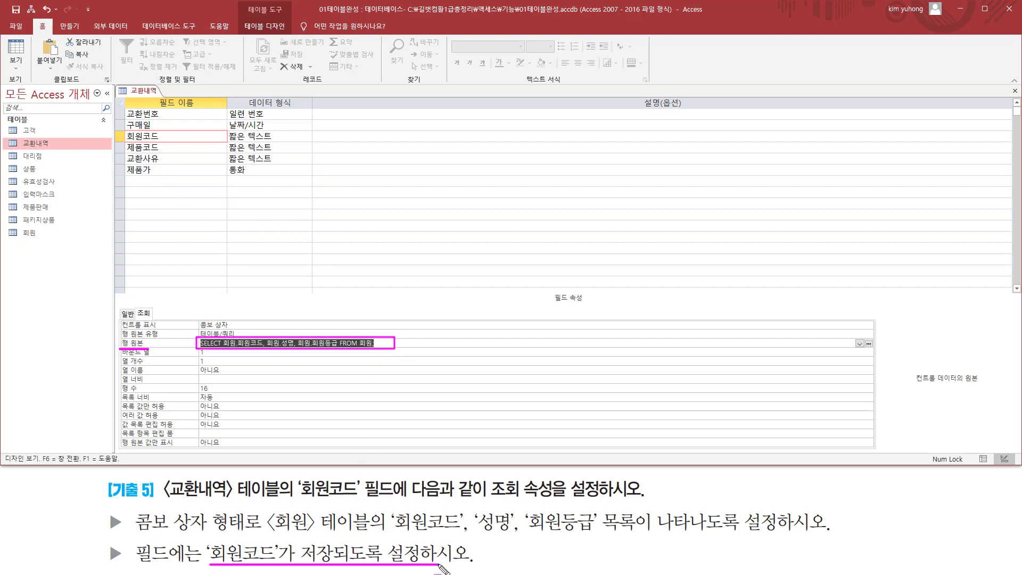
drag(118, 356, 221, 356)
drag(119, 364, 212, 365)
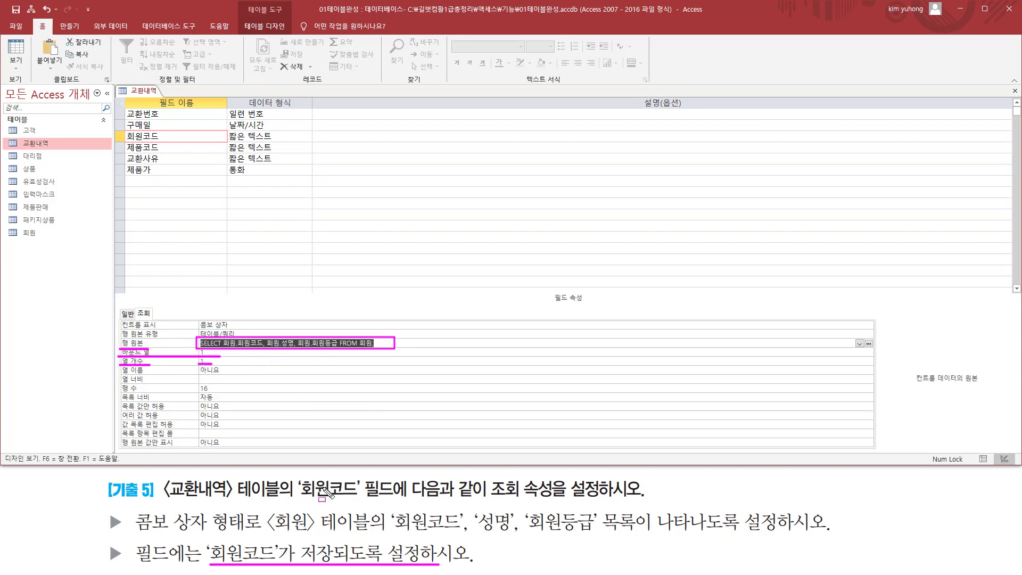
mouse_move(389, 506)
mouse_down()
mouse_move(462, 536)
mouse_move(826, 537)
mouse_up()
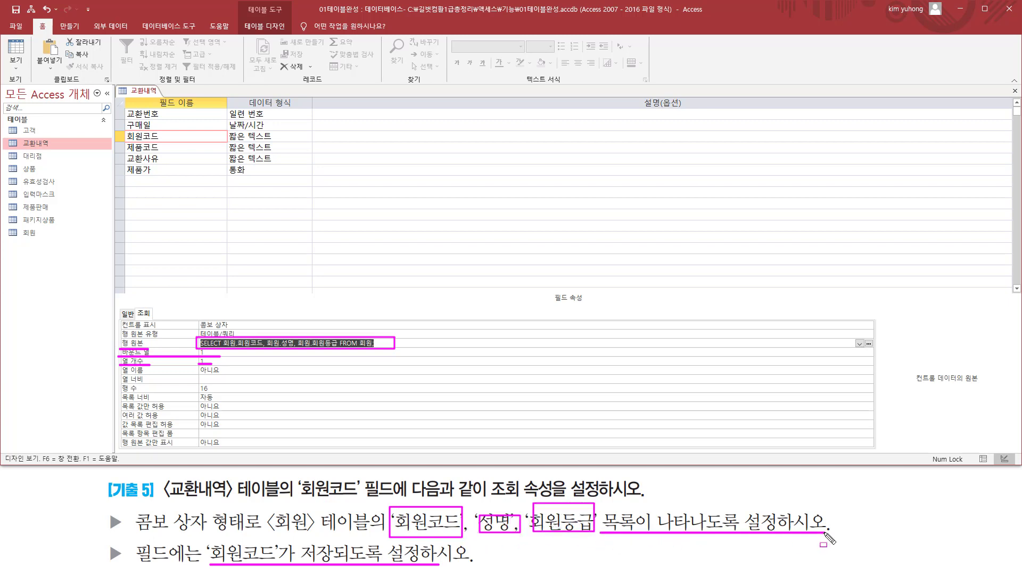
- Set the 열 개수 lookup property of the 회원코드 field to 3
key(Escape)
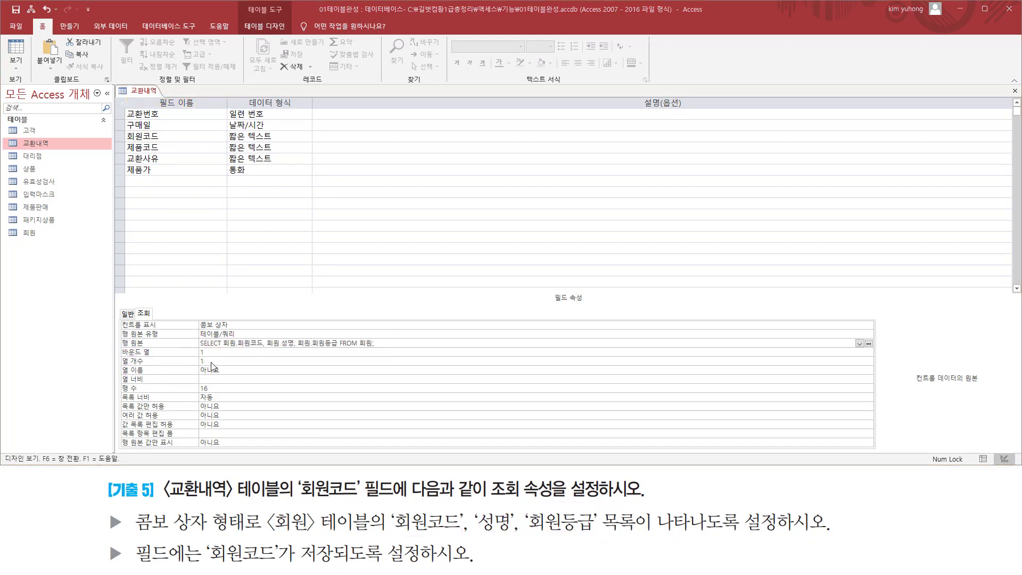
click(242, 361)
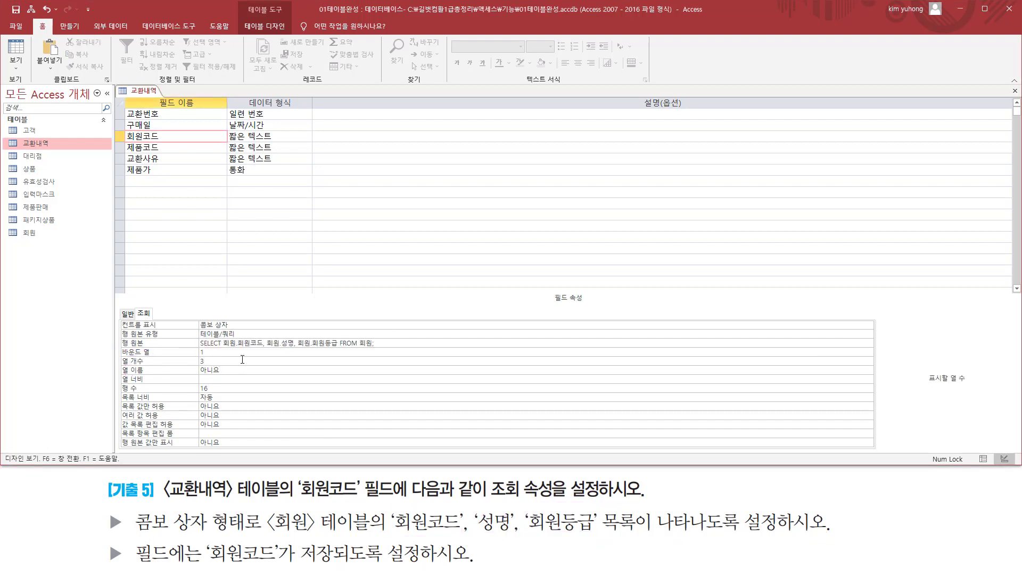
- Set the 열 이름 lookup property of the 회원코드 field to 예
scroll(155, 485, down, 2)
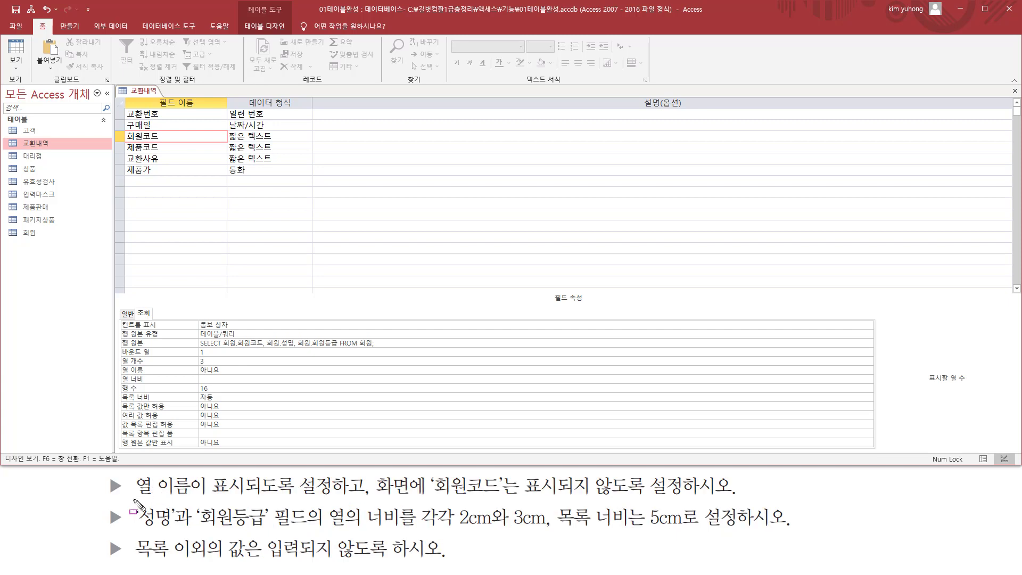
mouse_move(129, 501)
mouse_down()
mouse_move(194, 502)
mouse_move(194, 474)
mouse_move(327, 497)
mouse_up()
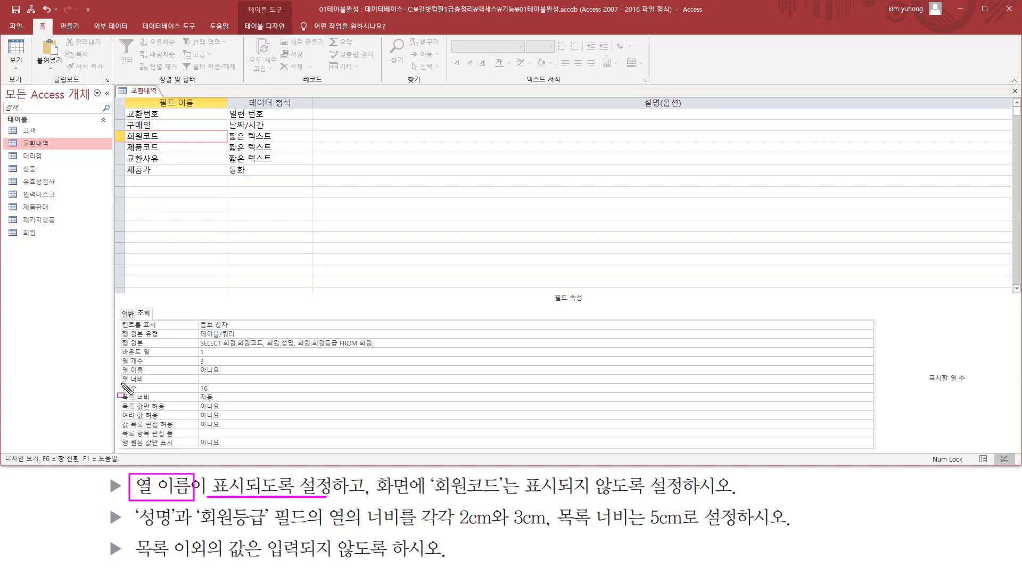
drag(122, 375, 232, 374)
key(Escape)
click(255, 370)
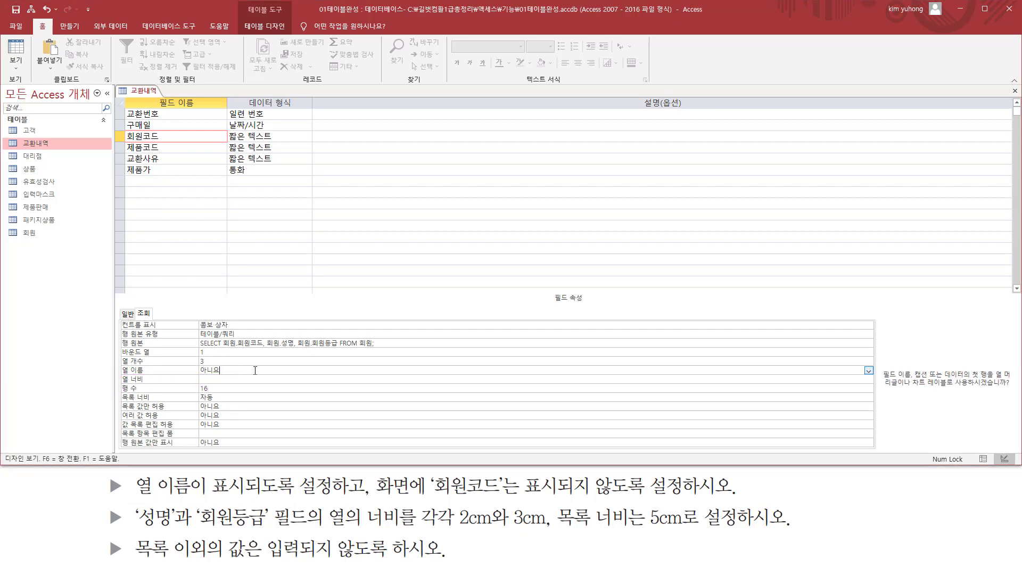
click(870, 372)
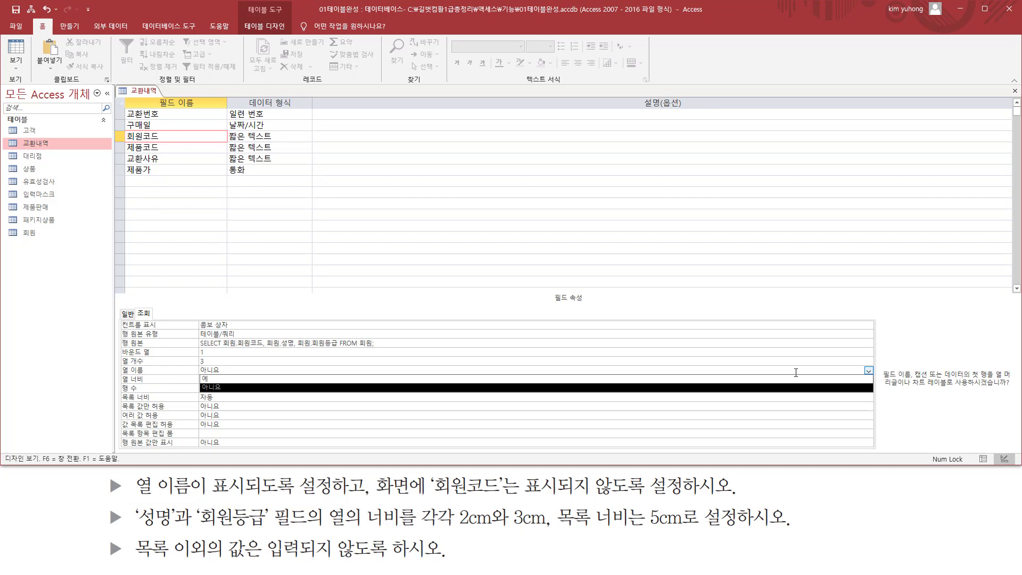
click(223, 379)
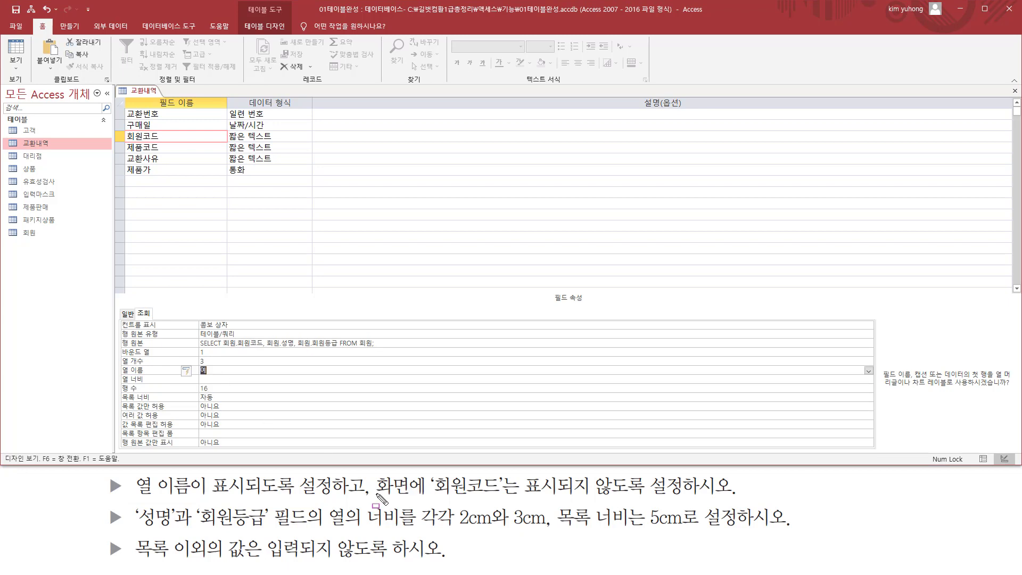
drag(373, 496, 733, 496)
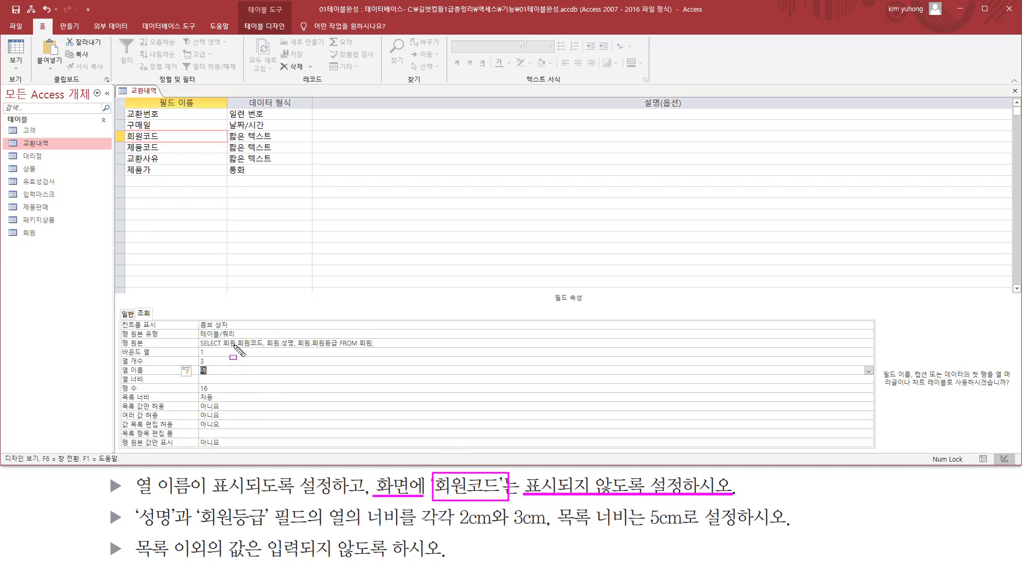
drag(224, 333, 261, 351)
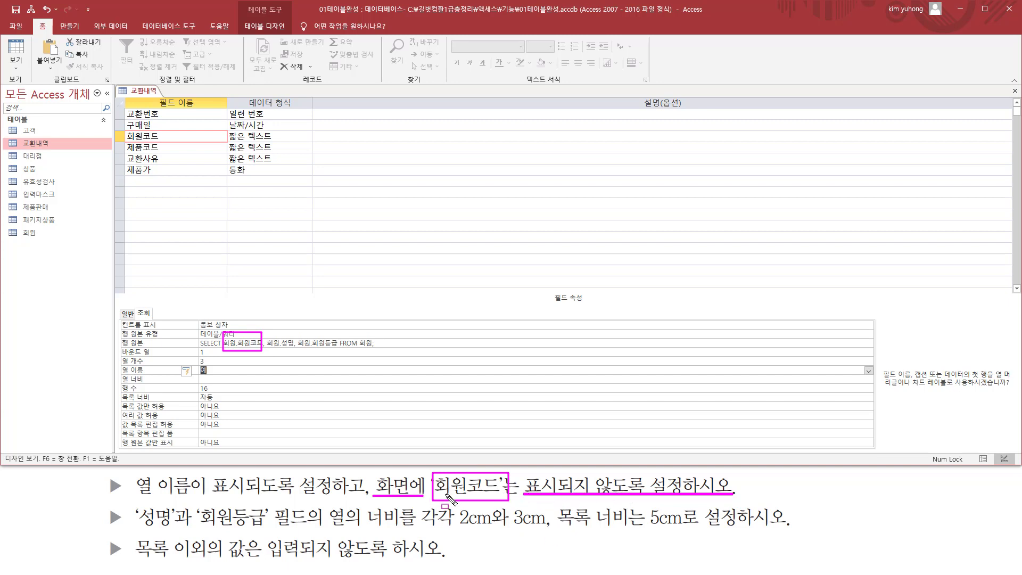
drag(138, 525, 260, 528)
mouse_move(323, 526)
mouse_down()
mouse_move(414, 532)
mouse_move(403, 509)
mouse_move(541, 529)
mouse_up()
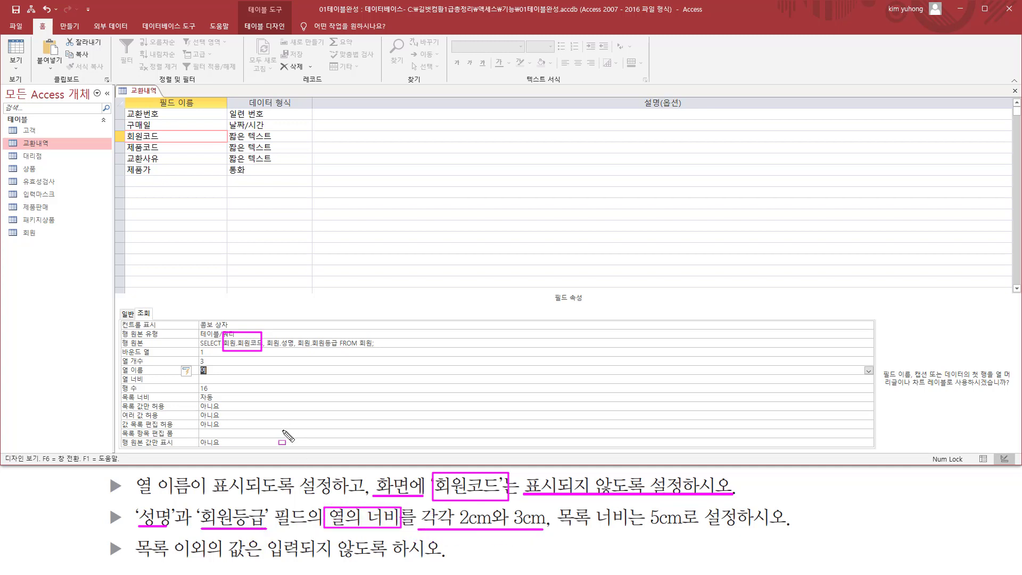
drag(271, 349, 337, 349)
drag(119, 383, 263, 384)
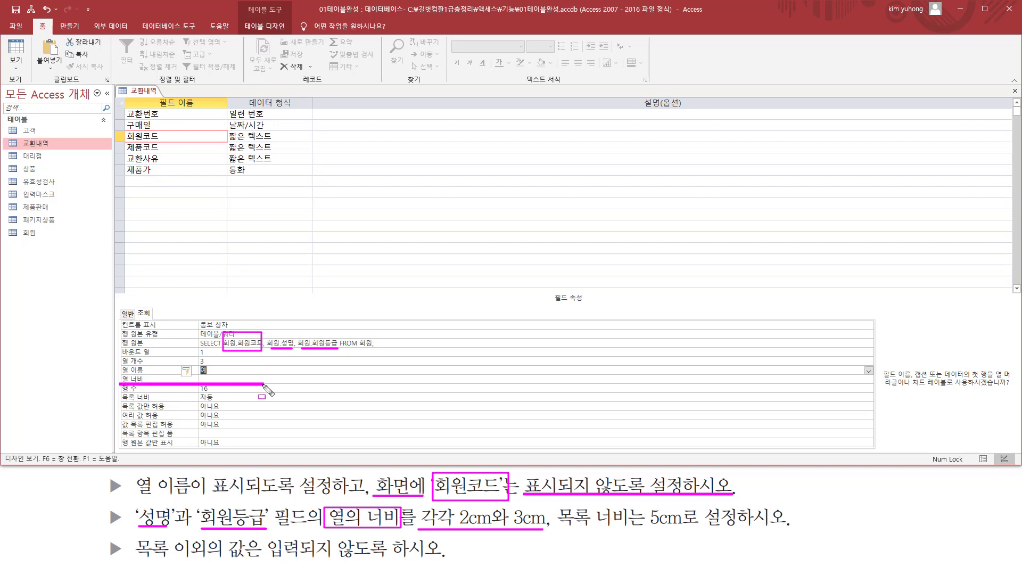
- Set the 열 너비 lookup property of the 회원코드 field to 0;2;3 in centimetres
click(233, 379)
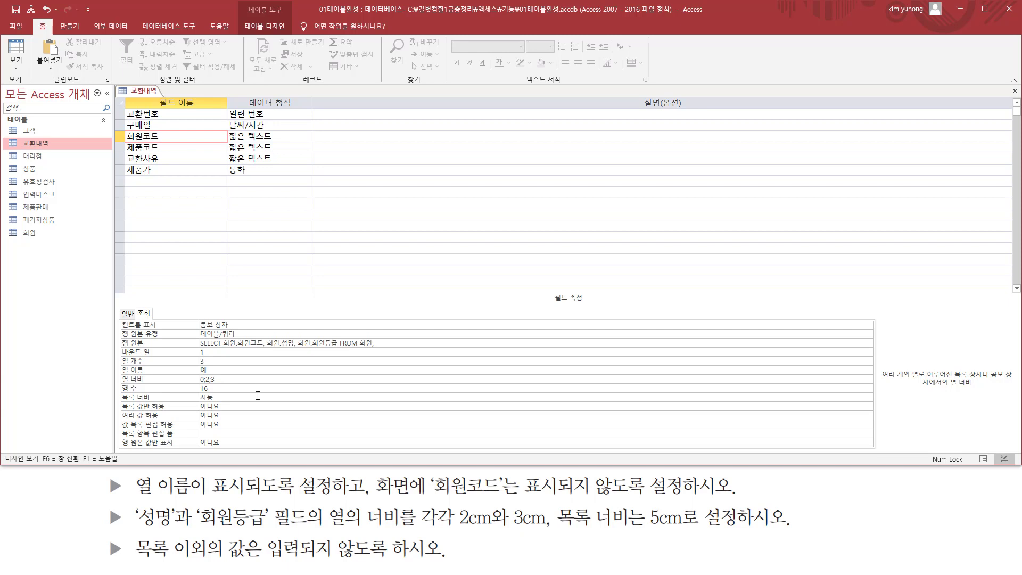
key(Return)
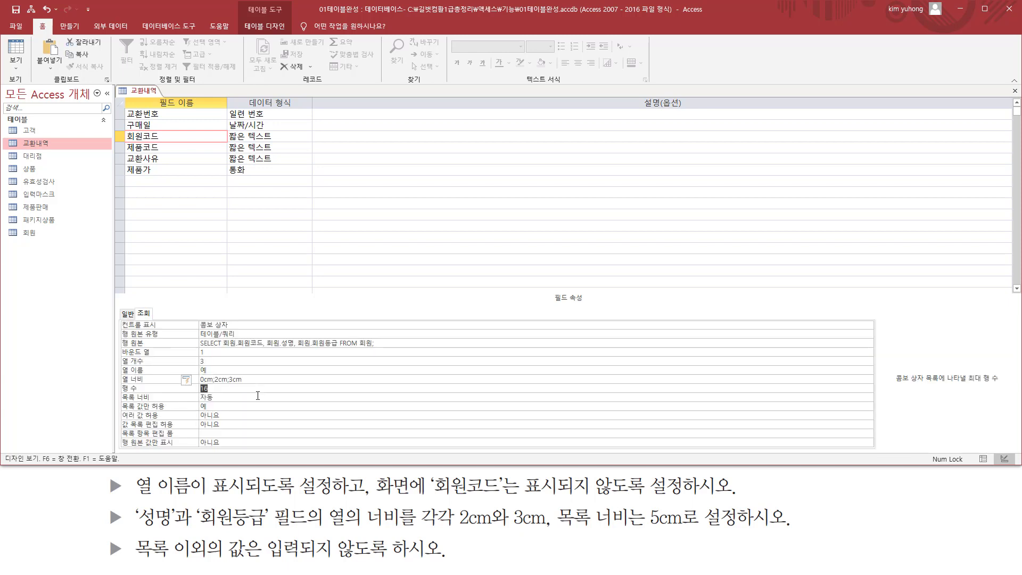
- Set the 목록 너비 lookup property of the 회원코드 field to 5 cm
mouse_move(198, 384)
mouse_down()
mouse_move(240, 391)
mouse_move(251, 378)
mouse_up()
drag(555, 494, 684, 534)
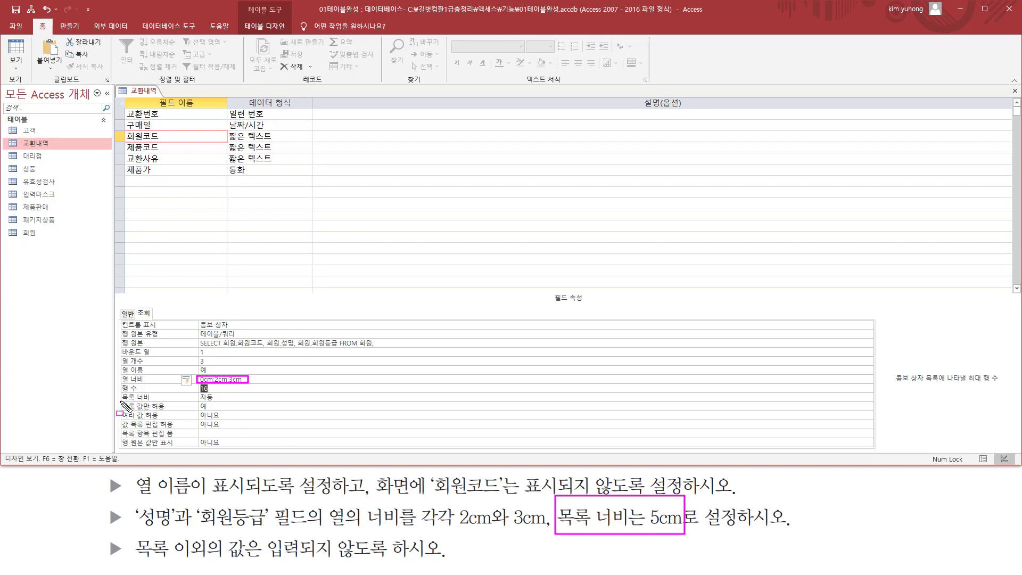
drag(120, 401, 231, 401)
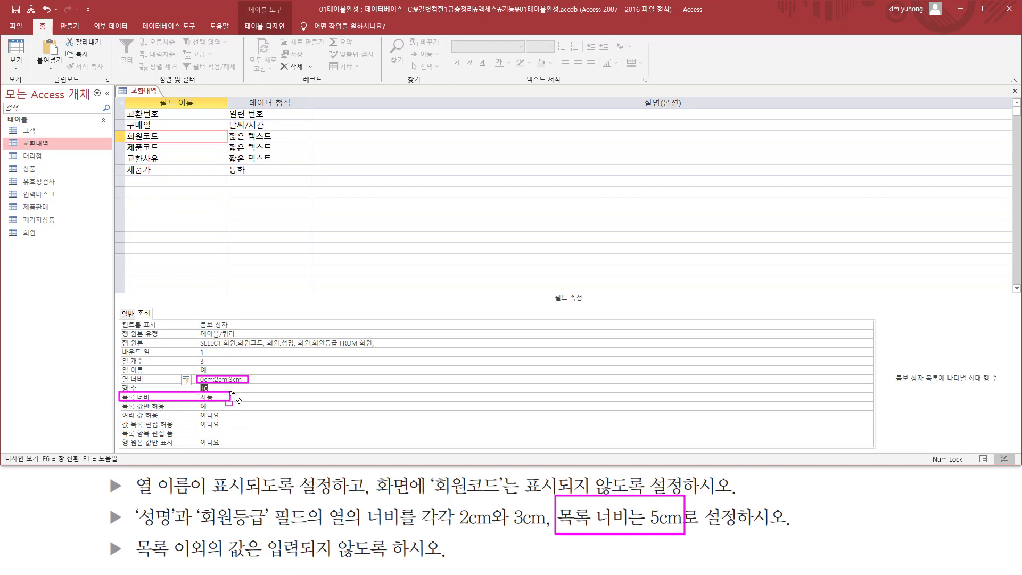
key(Escape)
click(240, 396)
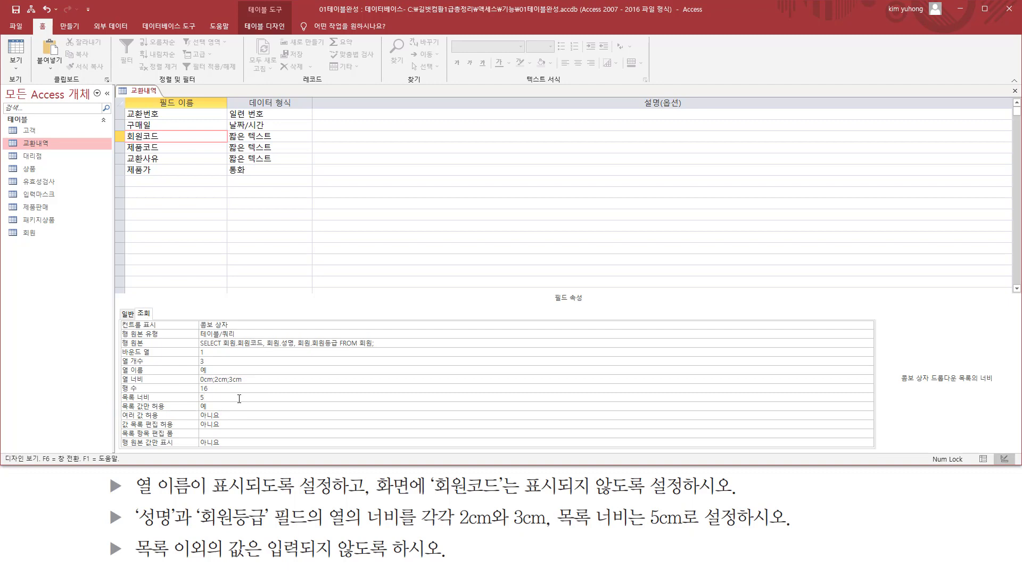
key(Return)
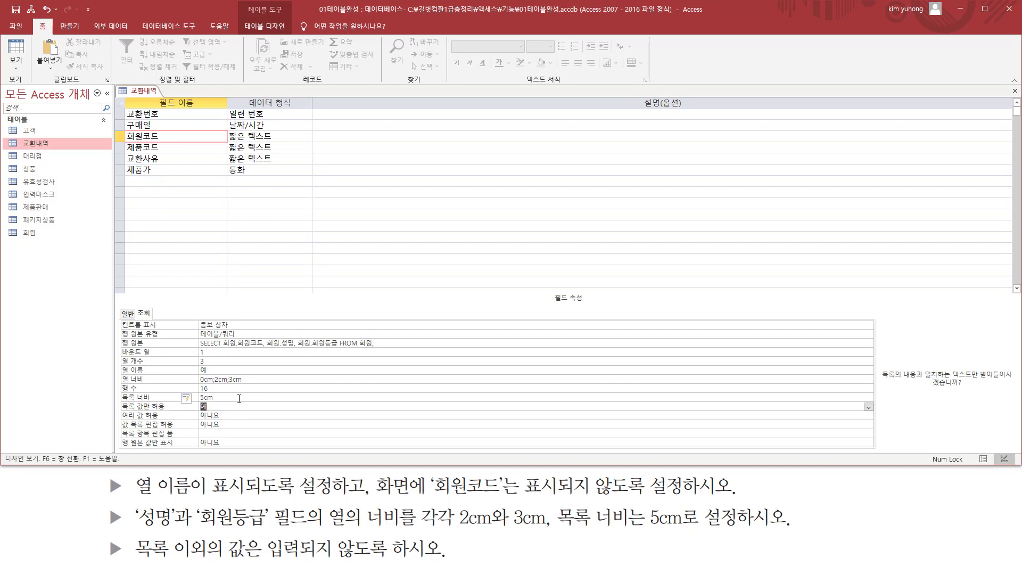
drag(200, 402, 219, 394)
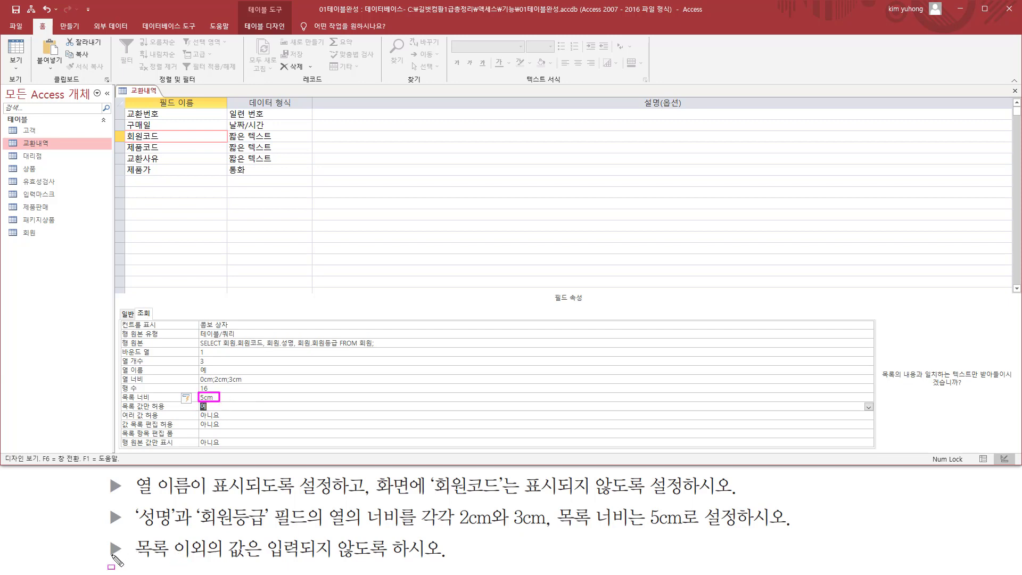
mouse_move(131, 534)
mouse_down()
mouse_move(139, 553)
mouse_move(226, 563)
mouse_move(441, 559)
mouse_up()
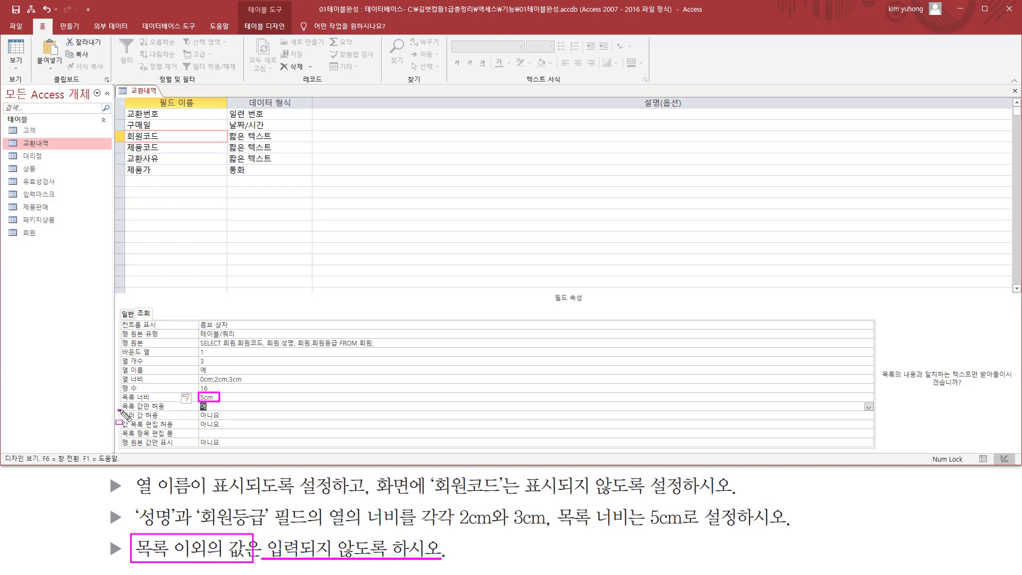
drag(118, 409, 226, 411)
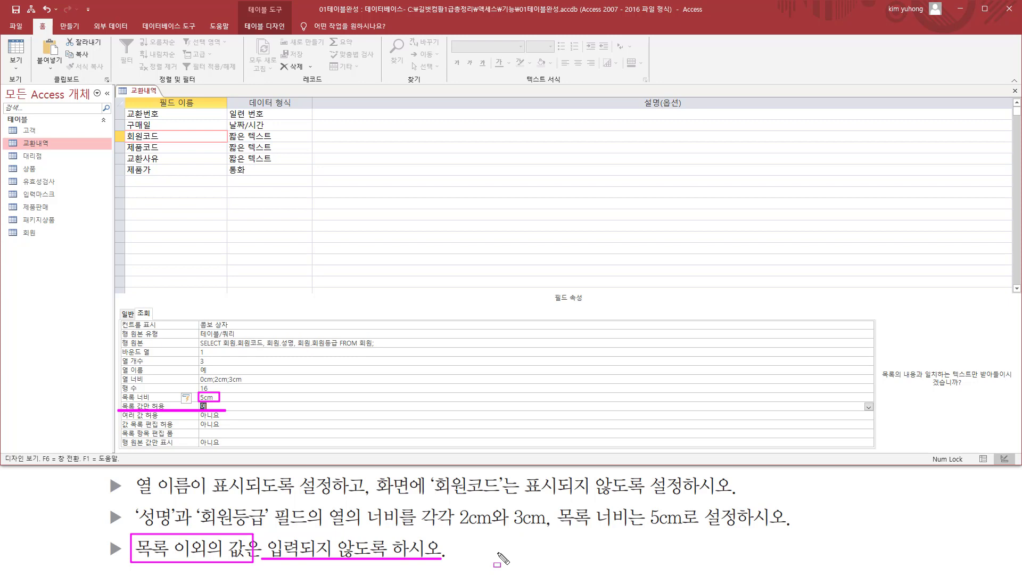
key(Escape)
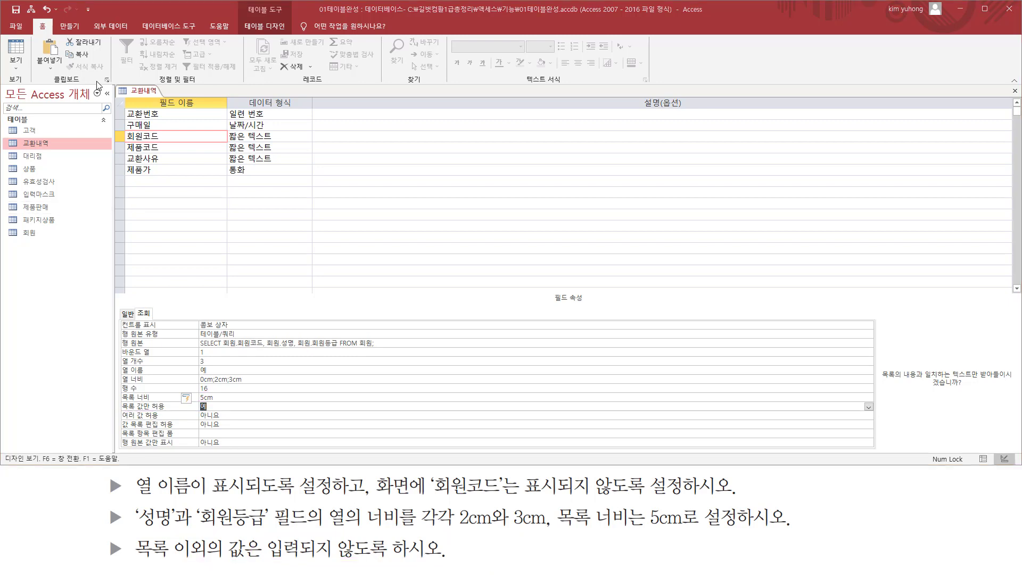
- Switch the 교환내역 table to datasheet view, saving the design changes
click(17, 52)
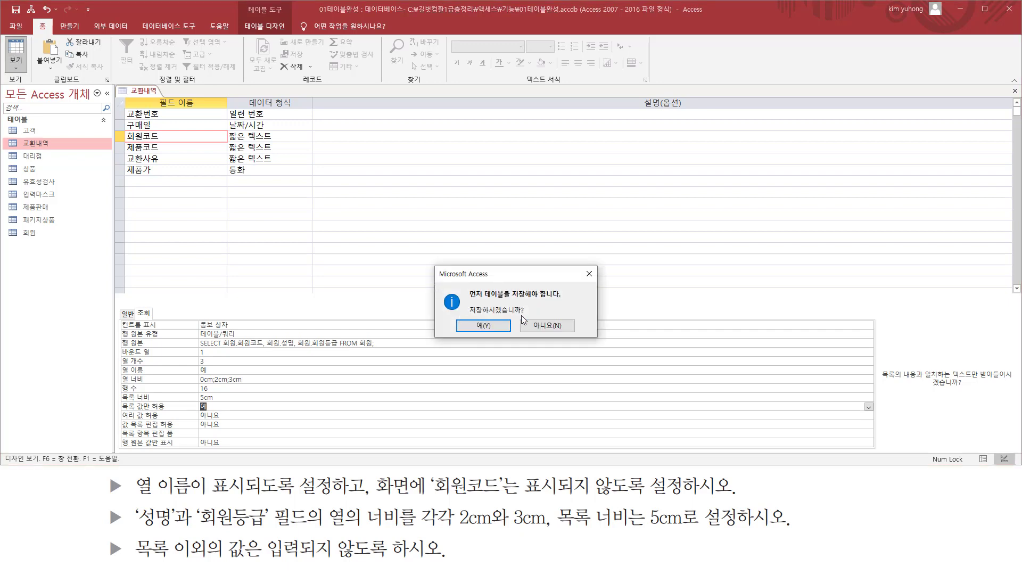
click(483, 326)
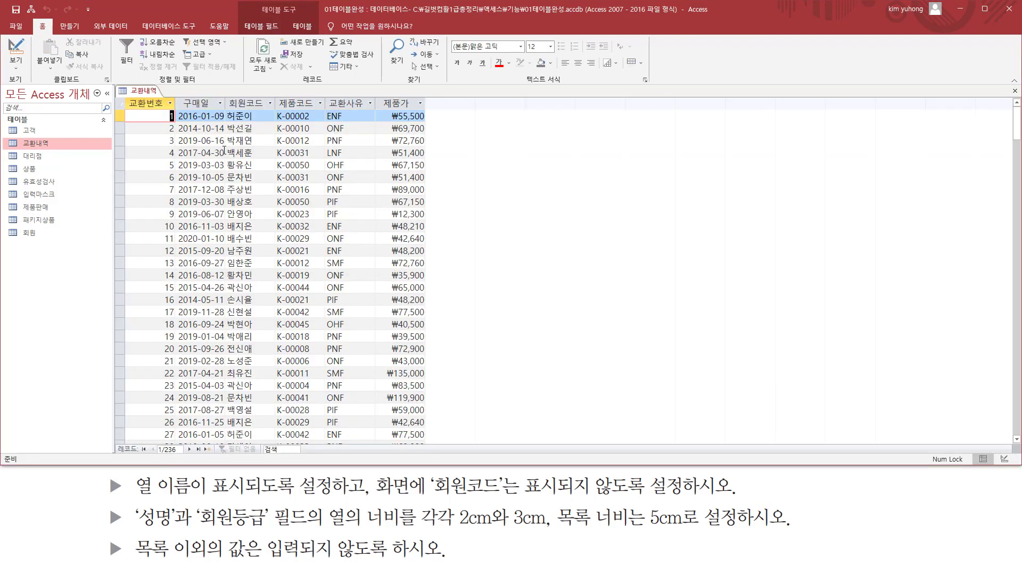
- Check the 회원코드 drop-down list in the first record without changing its value, and close the 교환내역 table
click(258, 115)
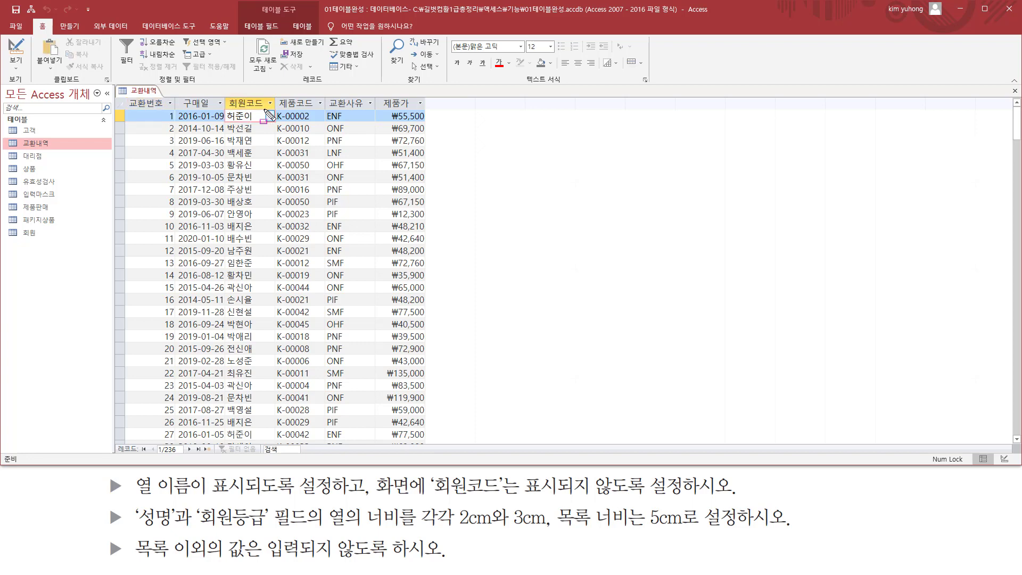
drag(225, 109, 297, 126)
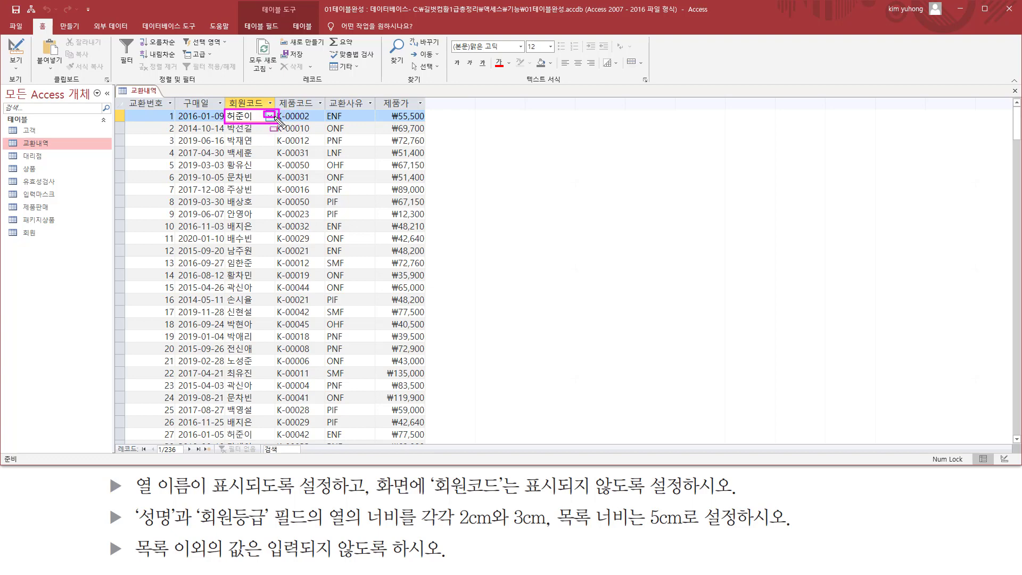
click(270, 117)
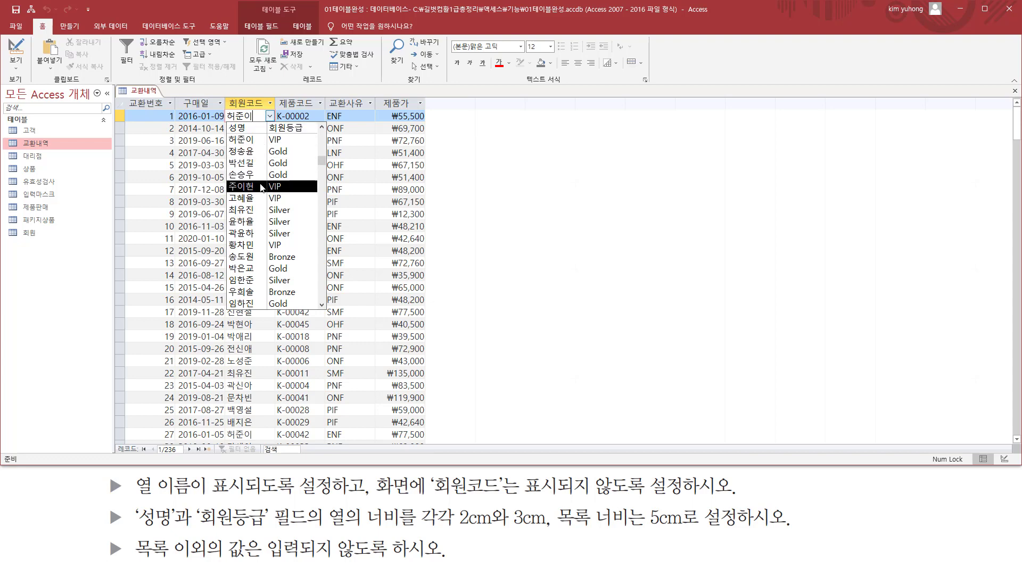
click(512, 164)
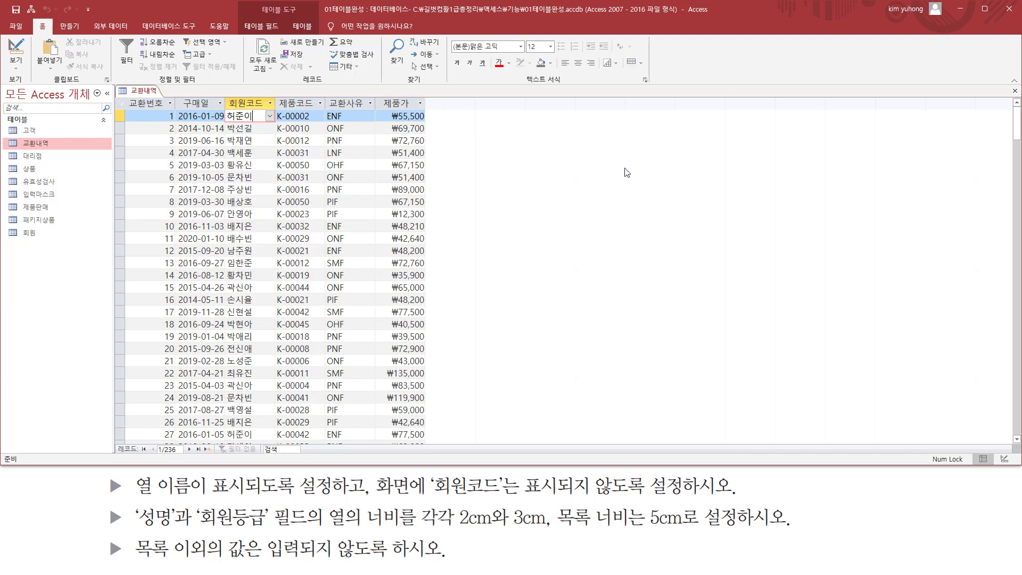
click(1016, 93)
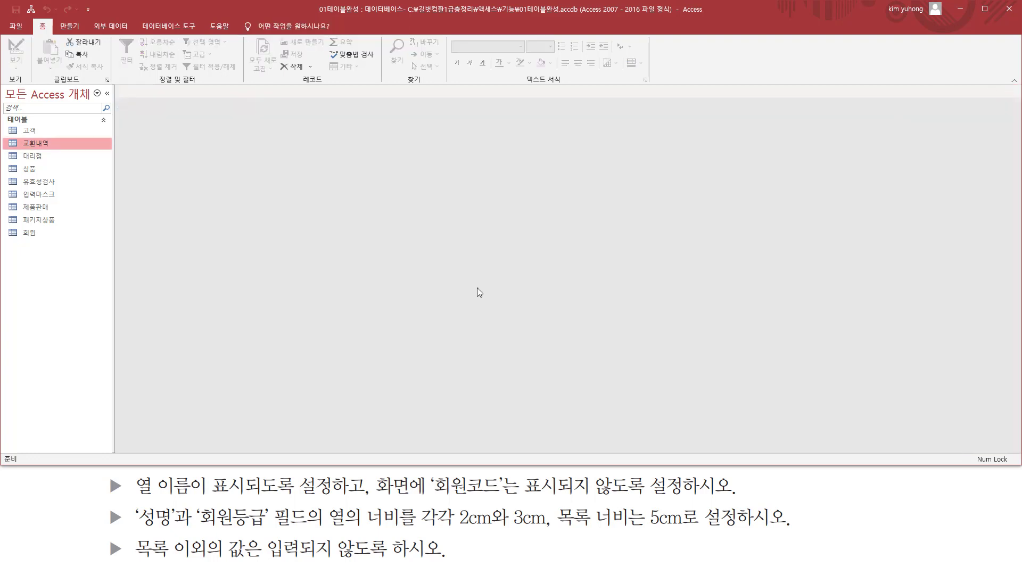